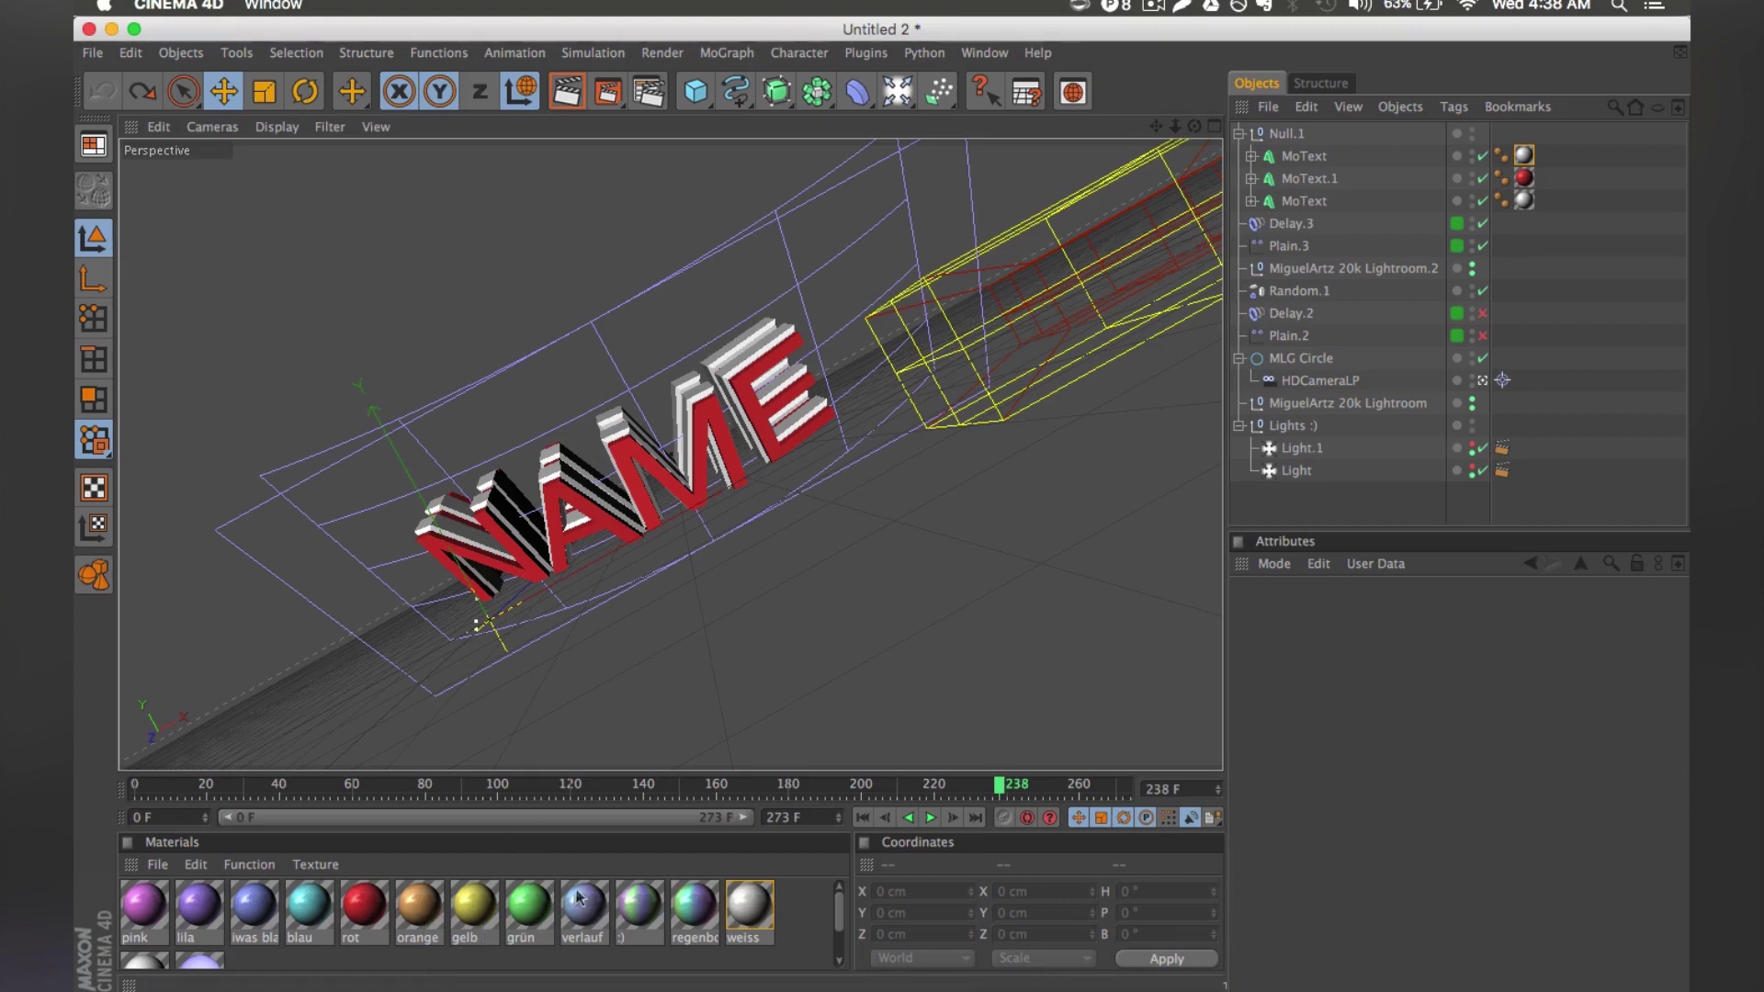
Apply the yellow gelb material to MoText.1's material tag and render a preview.
{"action": "left_click", "coordinate": [466, 912]}
{"action": "left_click_drag", "start_coordinate": [487, 910], "coordinate": [1524, 178]}
{"action": "key", "text": "ctrl+r"}
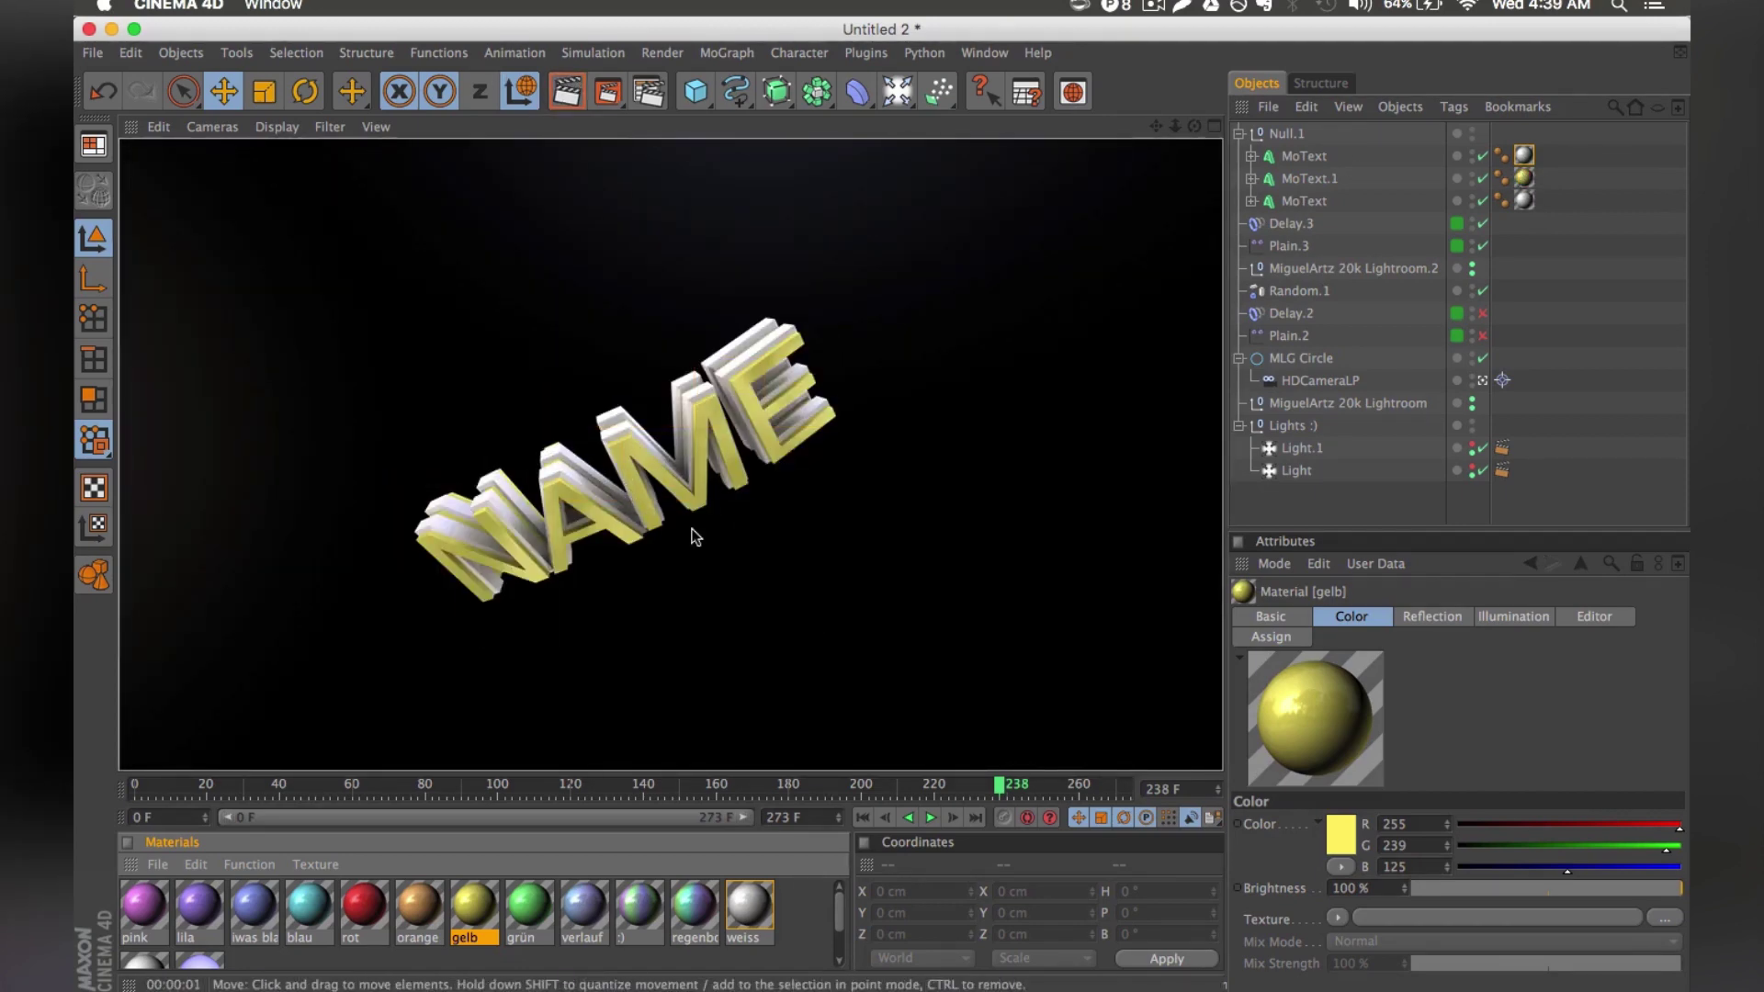
Return to the scene and select all three MoText objects.
{"action": "left_click", "coordinate": [694, 533]}
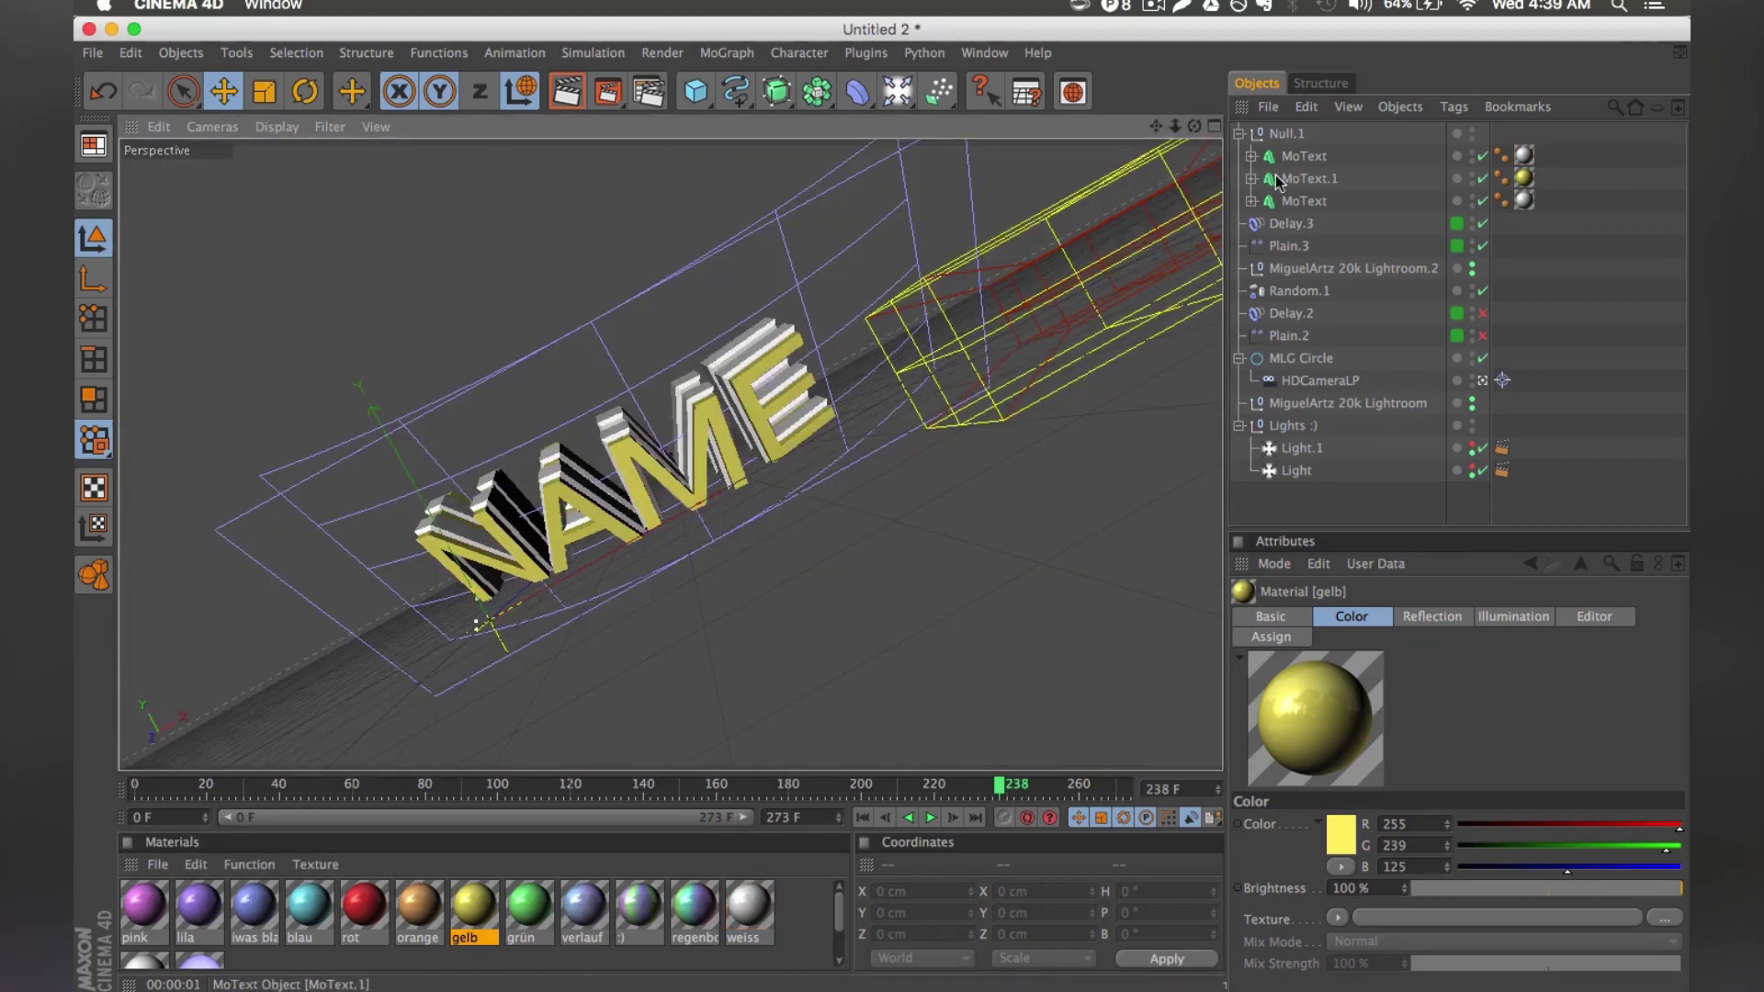
{"action": "left_click", "coordinate": [1300, 158]}
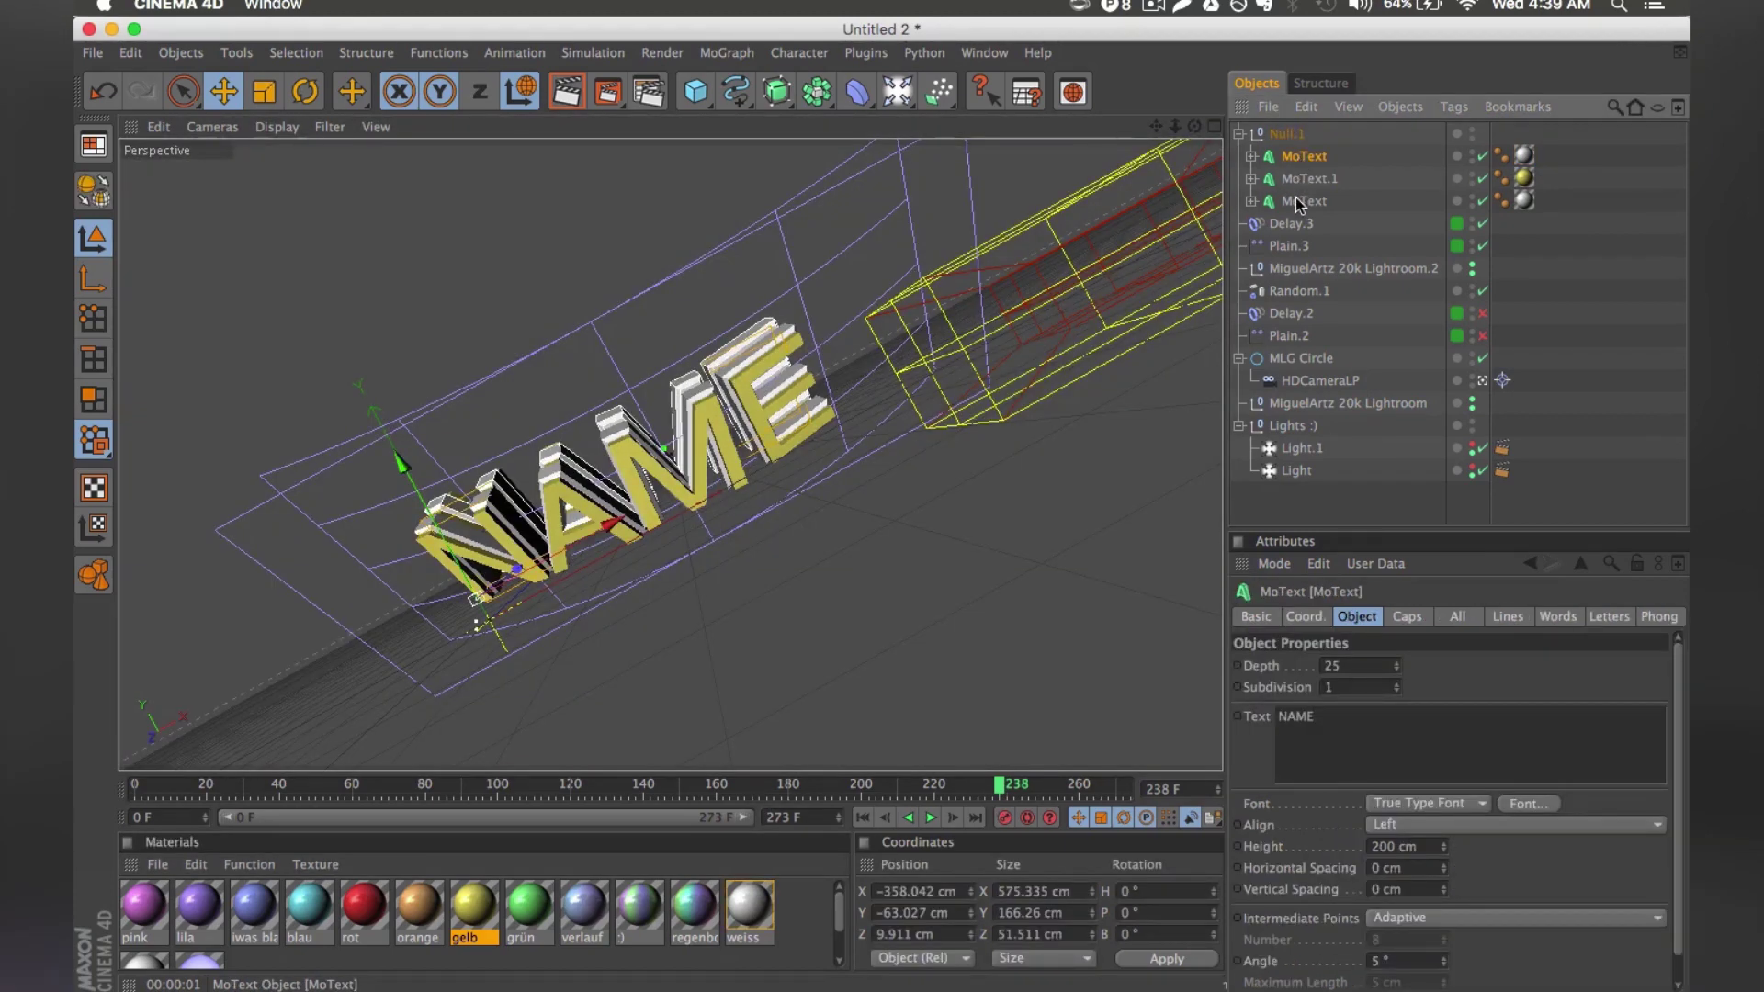
{"action": "left_click", "coordinate": [1301, 201], "text": "shift"}
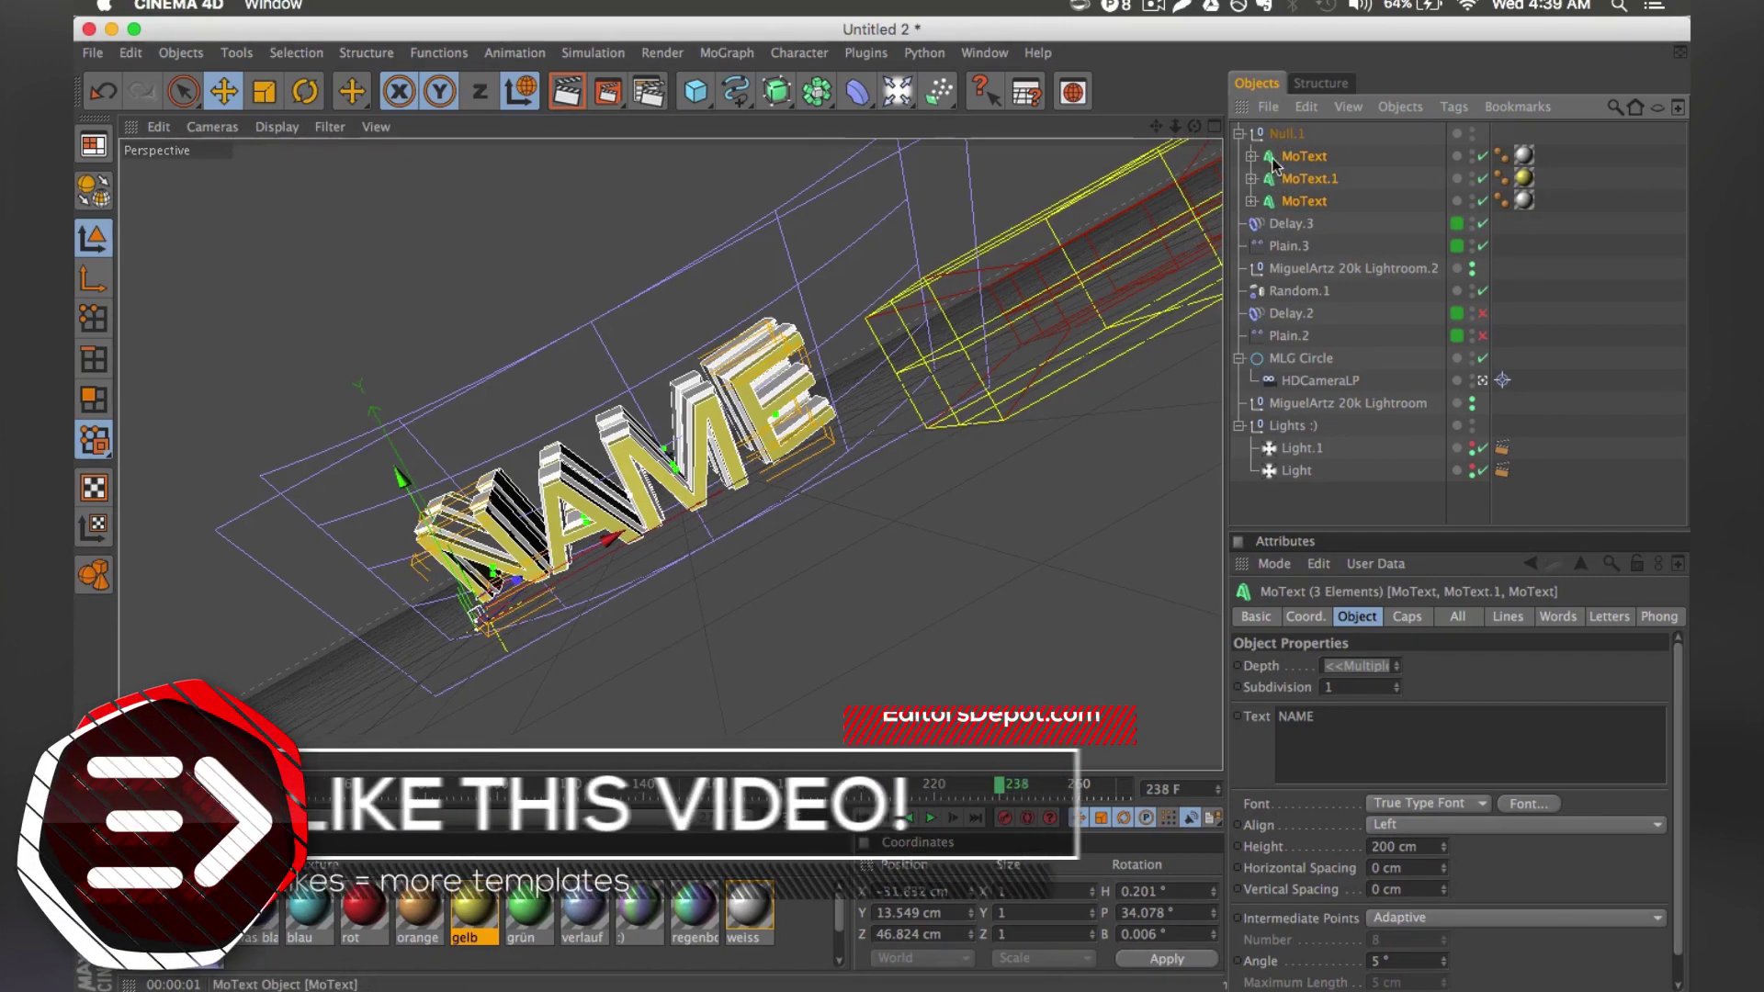
Replace the MoText text NAME with ED and set the font to ! PEPSI !
{"action": "double_click", "coordinate": [1360, 735]}
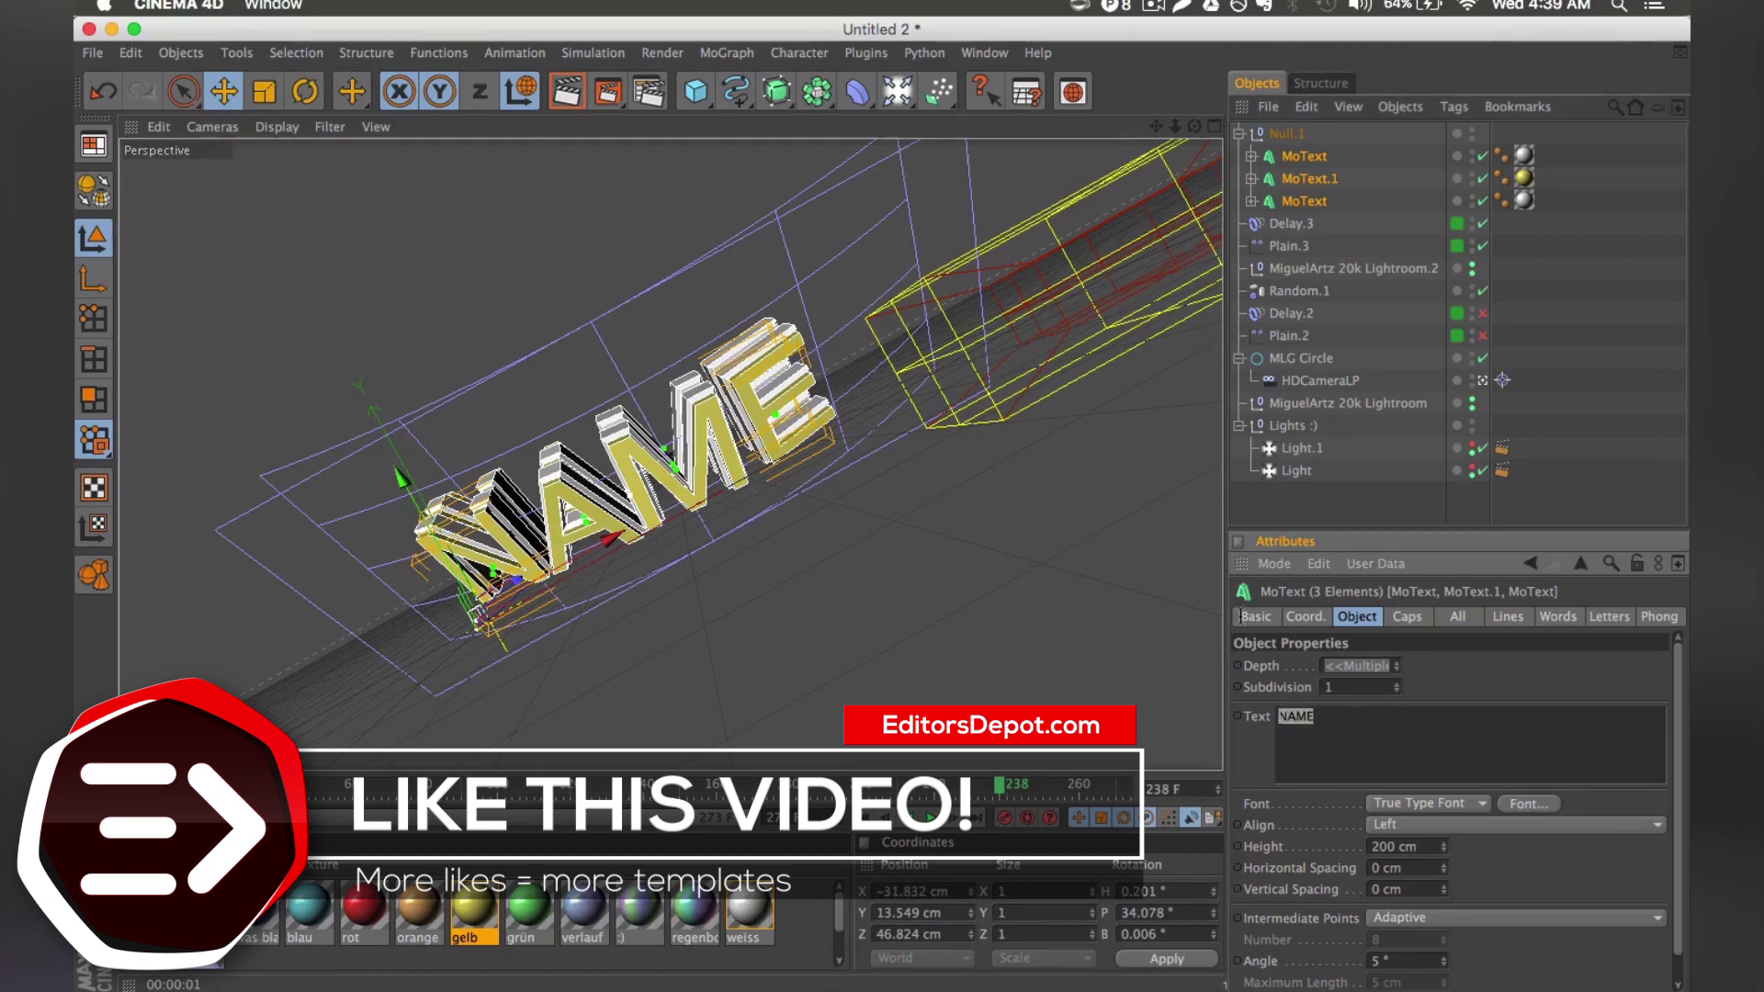
{"action": "type", "text": "ED"}
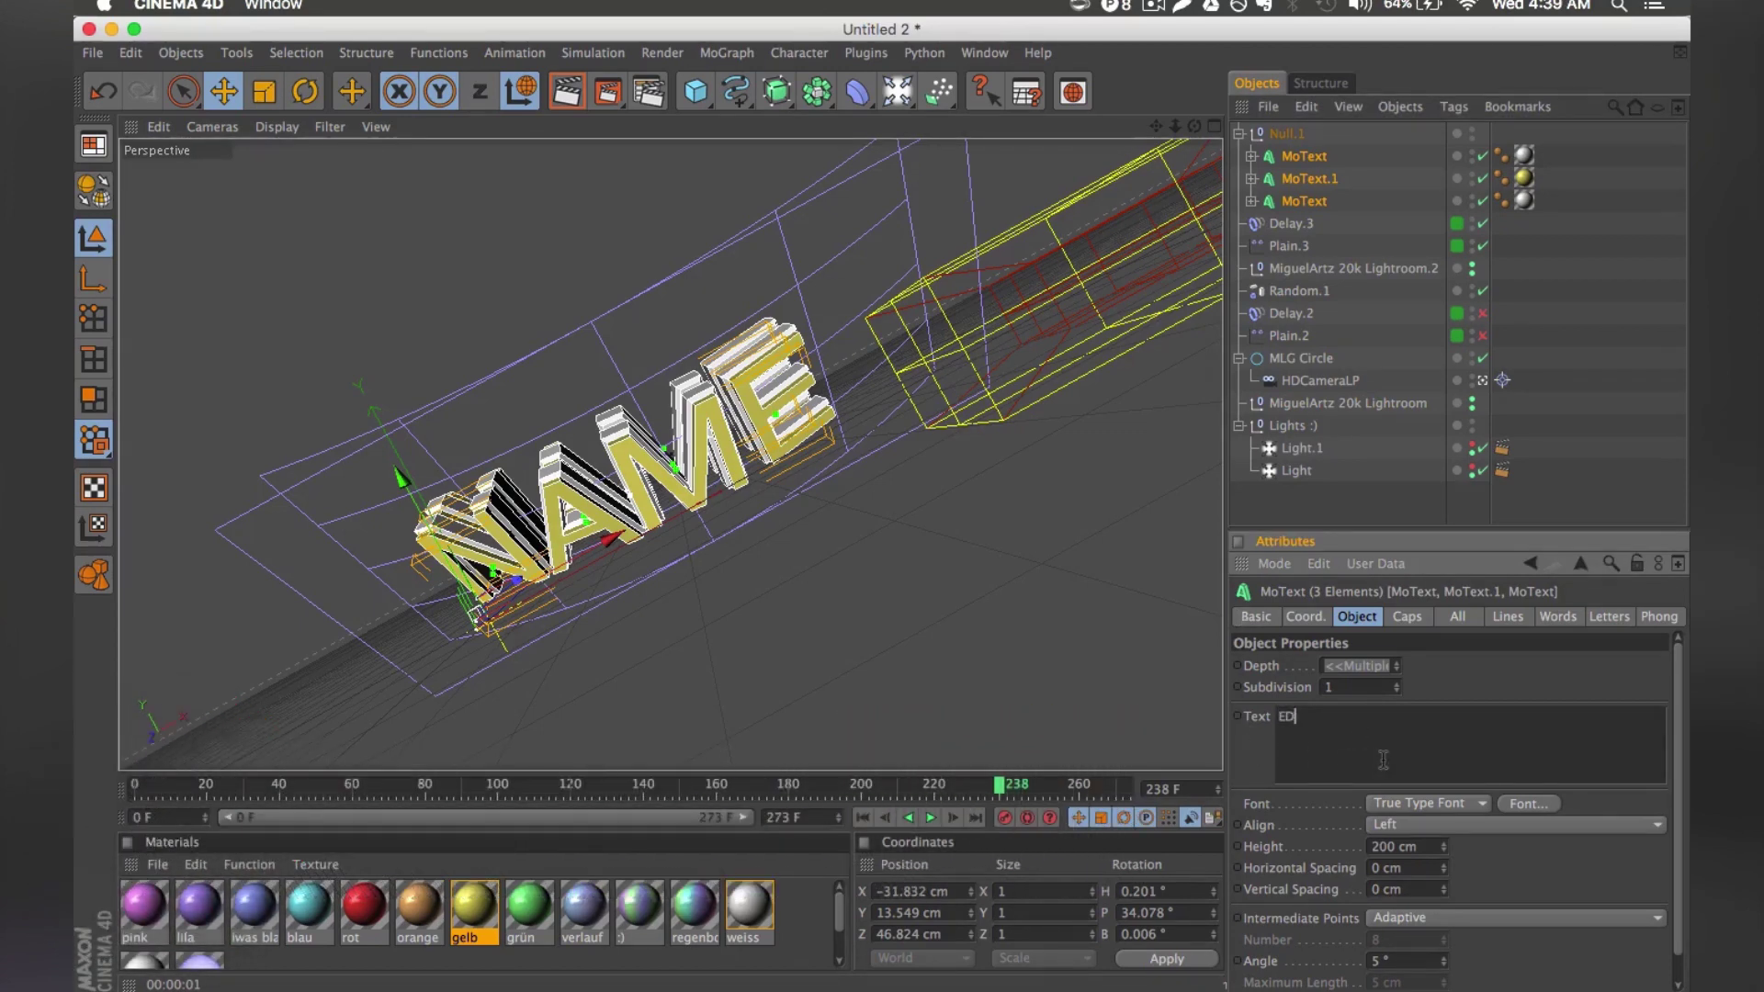
{"action": "left_click", "coordinate": [1528, 804]}
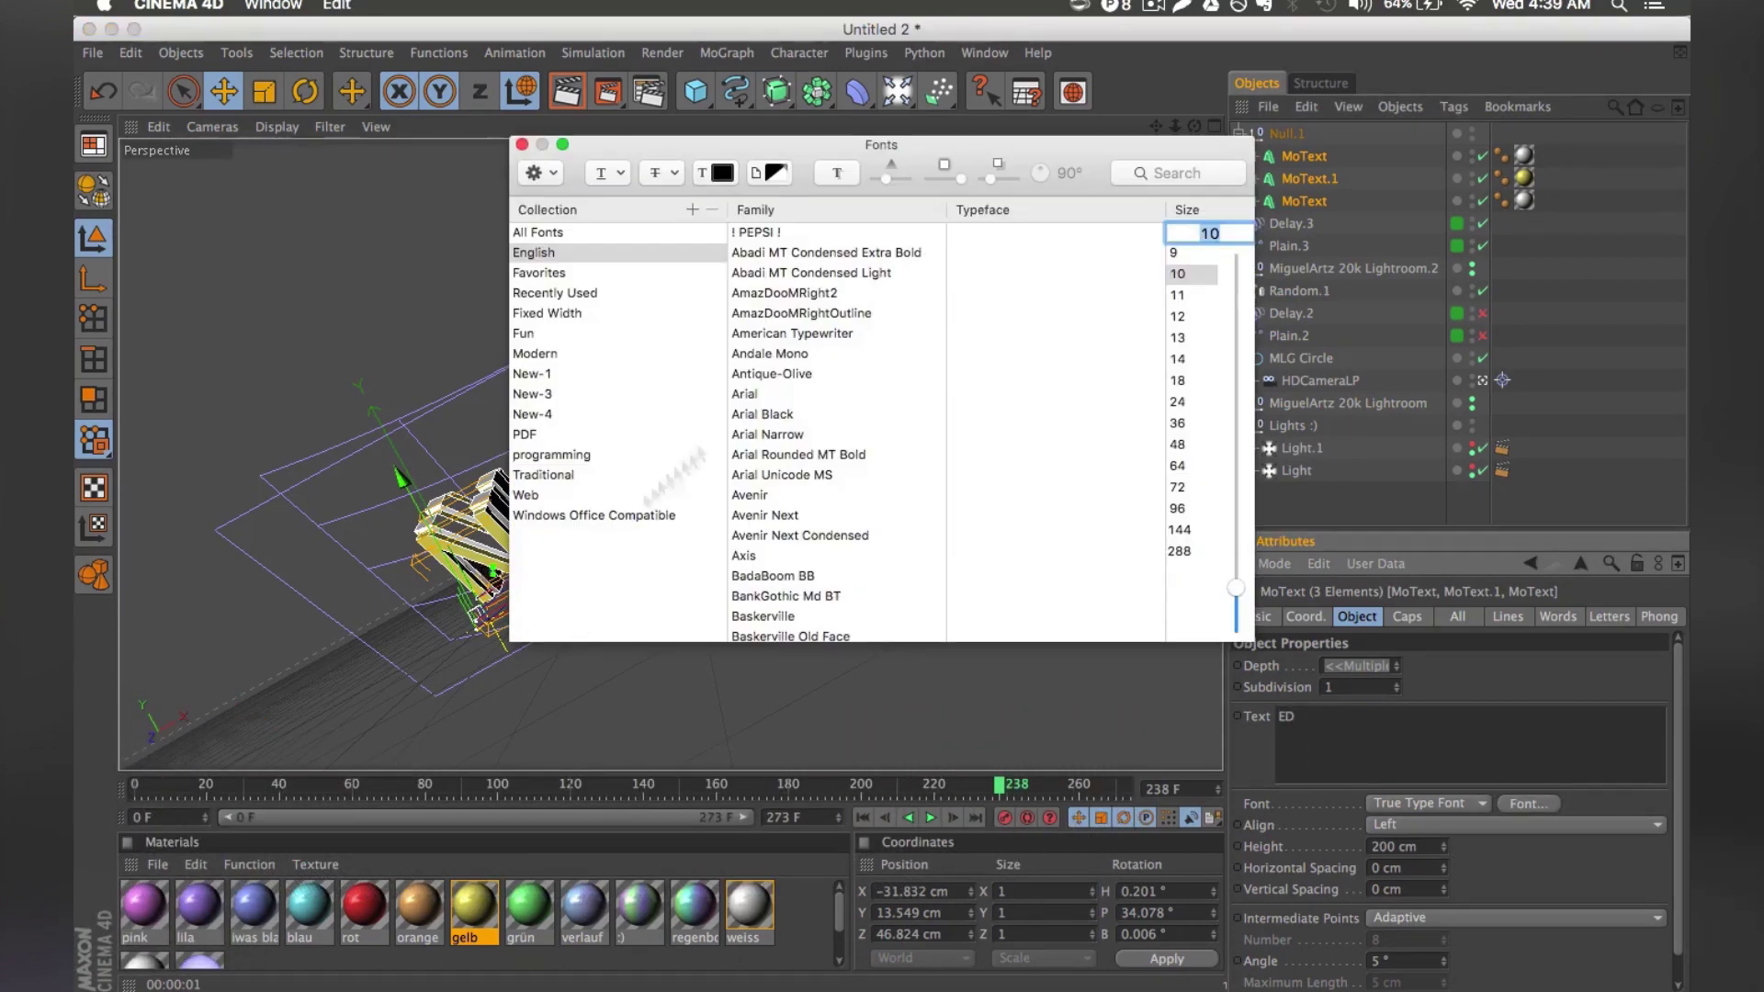
{"action": "left_click_drag", "start_coordinate": [796, 189], "coordinate": [1228, 196]}
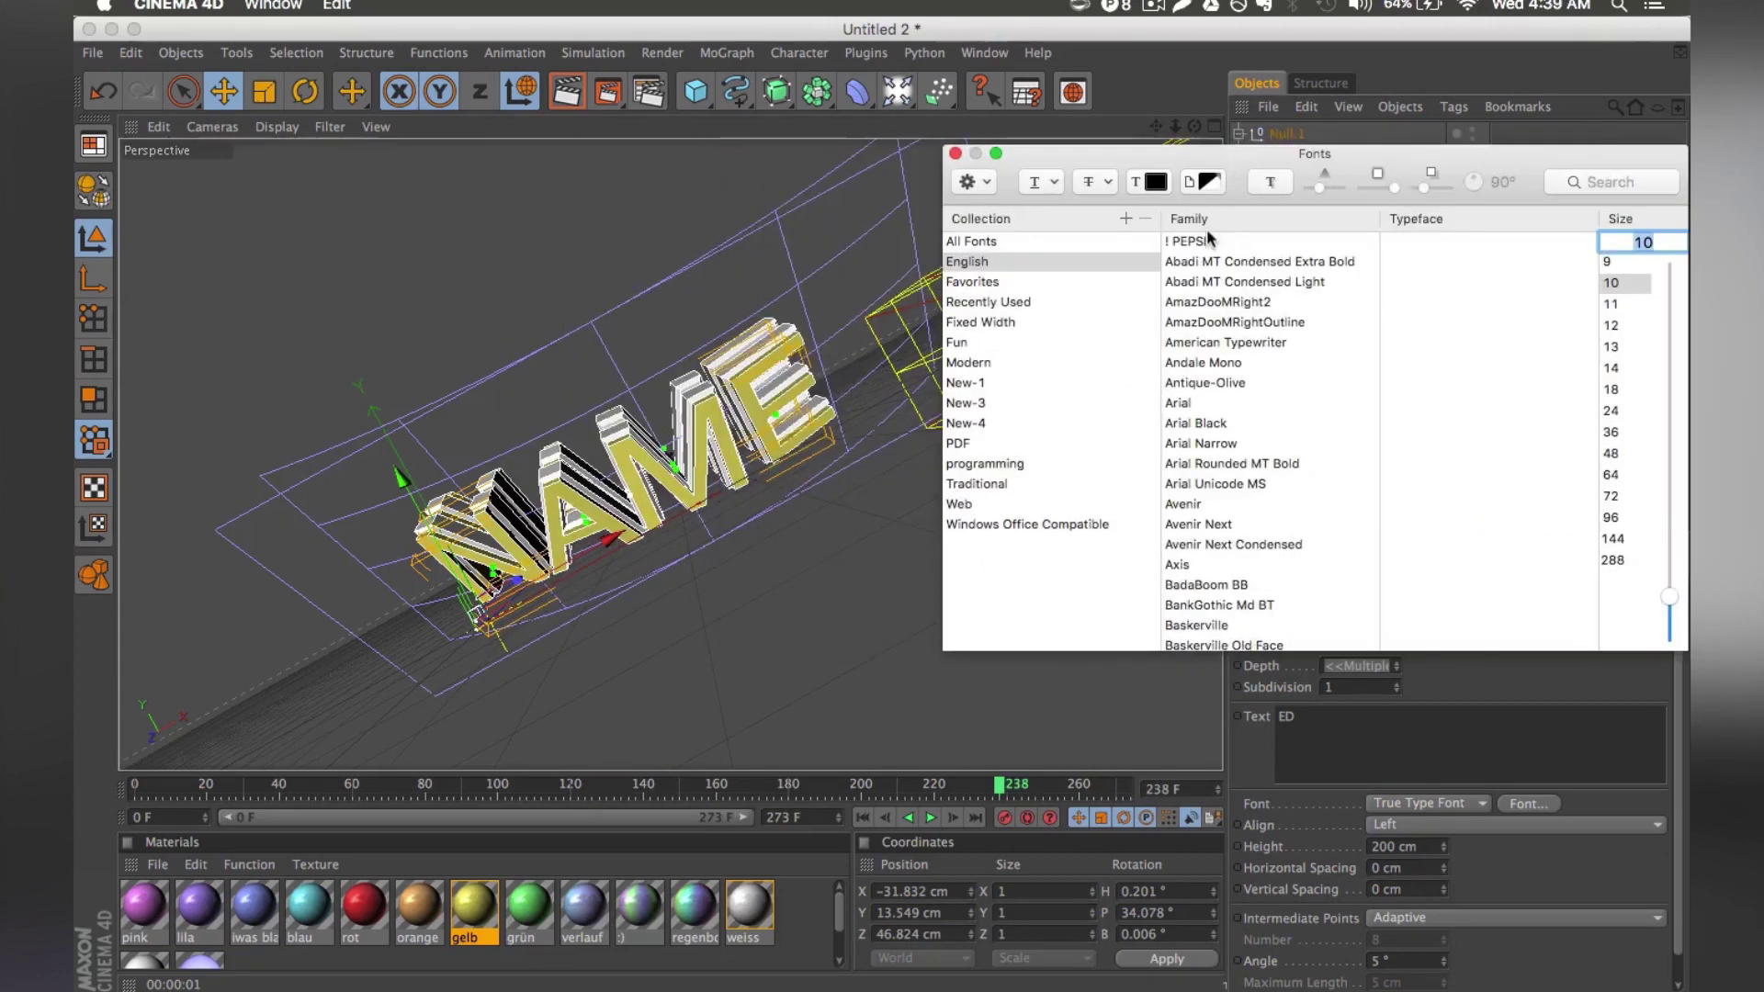
{"action": "left_click", "coordinate": [1209, 241]}
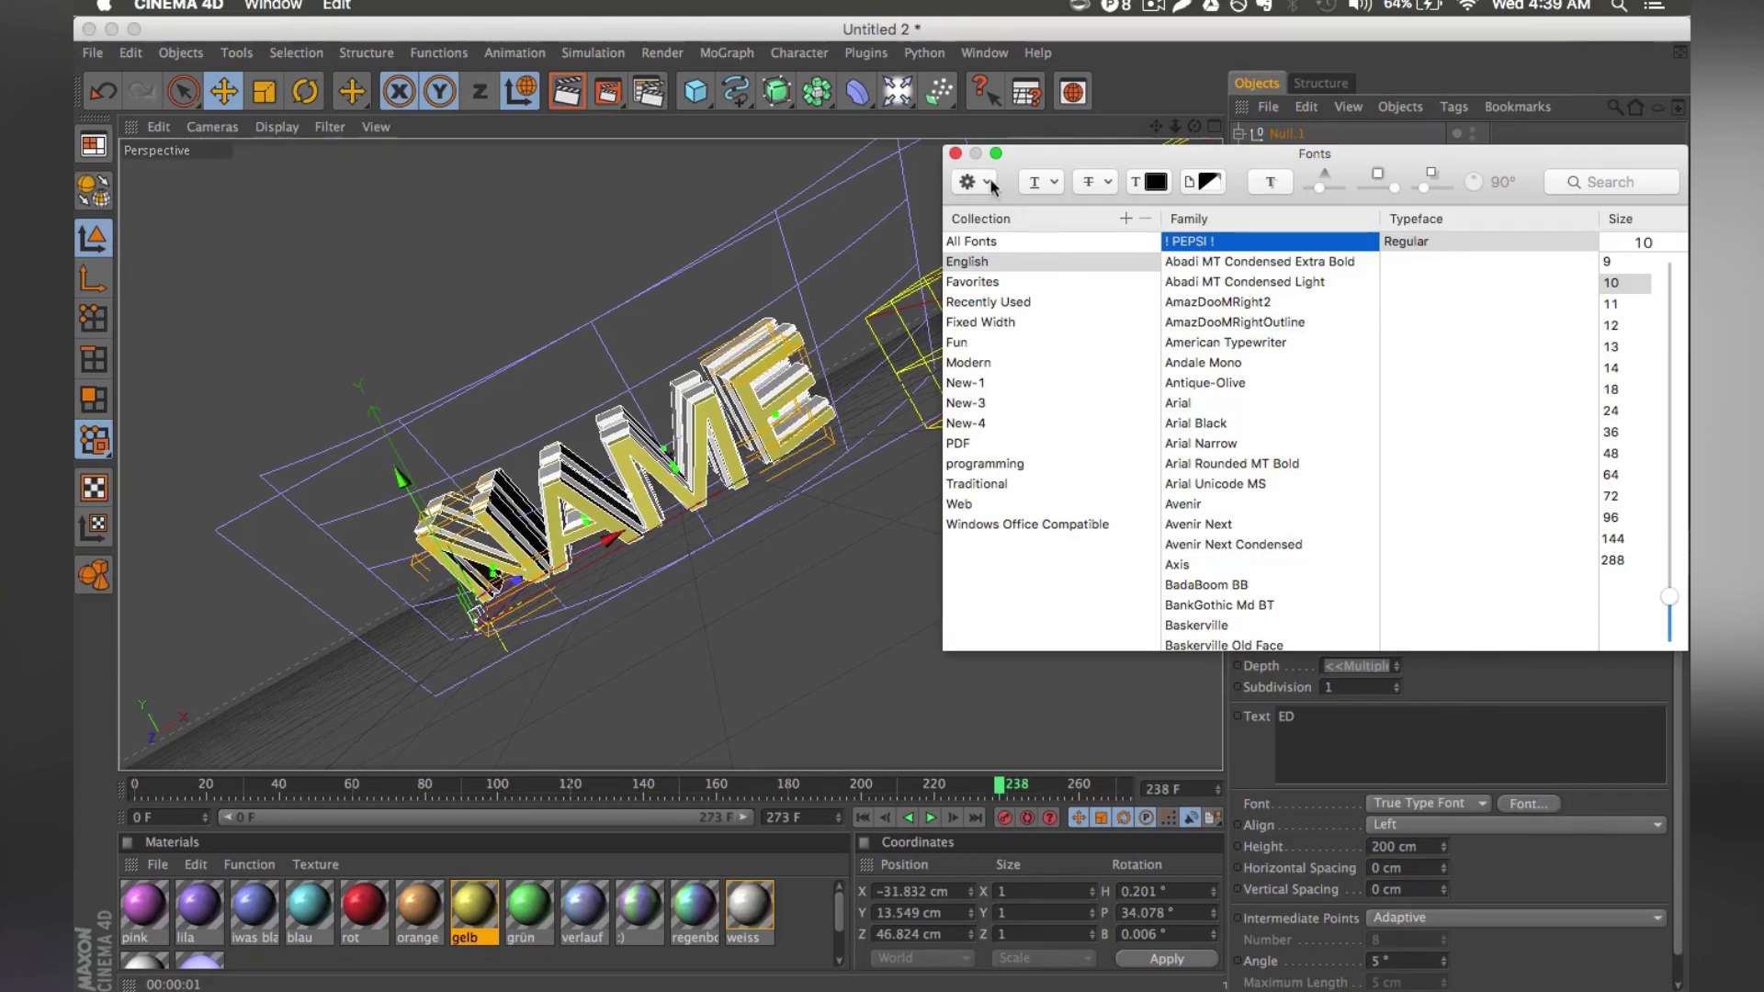
{"action": "left_click", "coordinate": [955, 153]}
Scrub the timeline through frames 125, 92, 80 and 109 to check the animation.
{"action": "left_click_drag", "start_coordinate": [680, 784], "coordinate": [804, 747]}
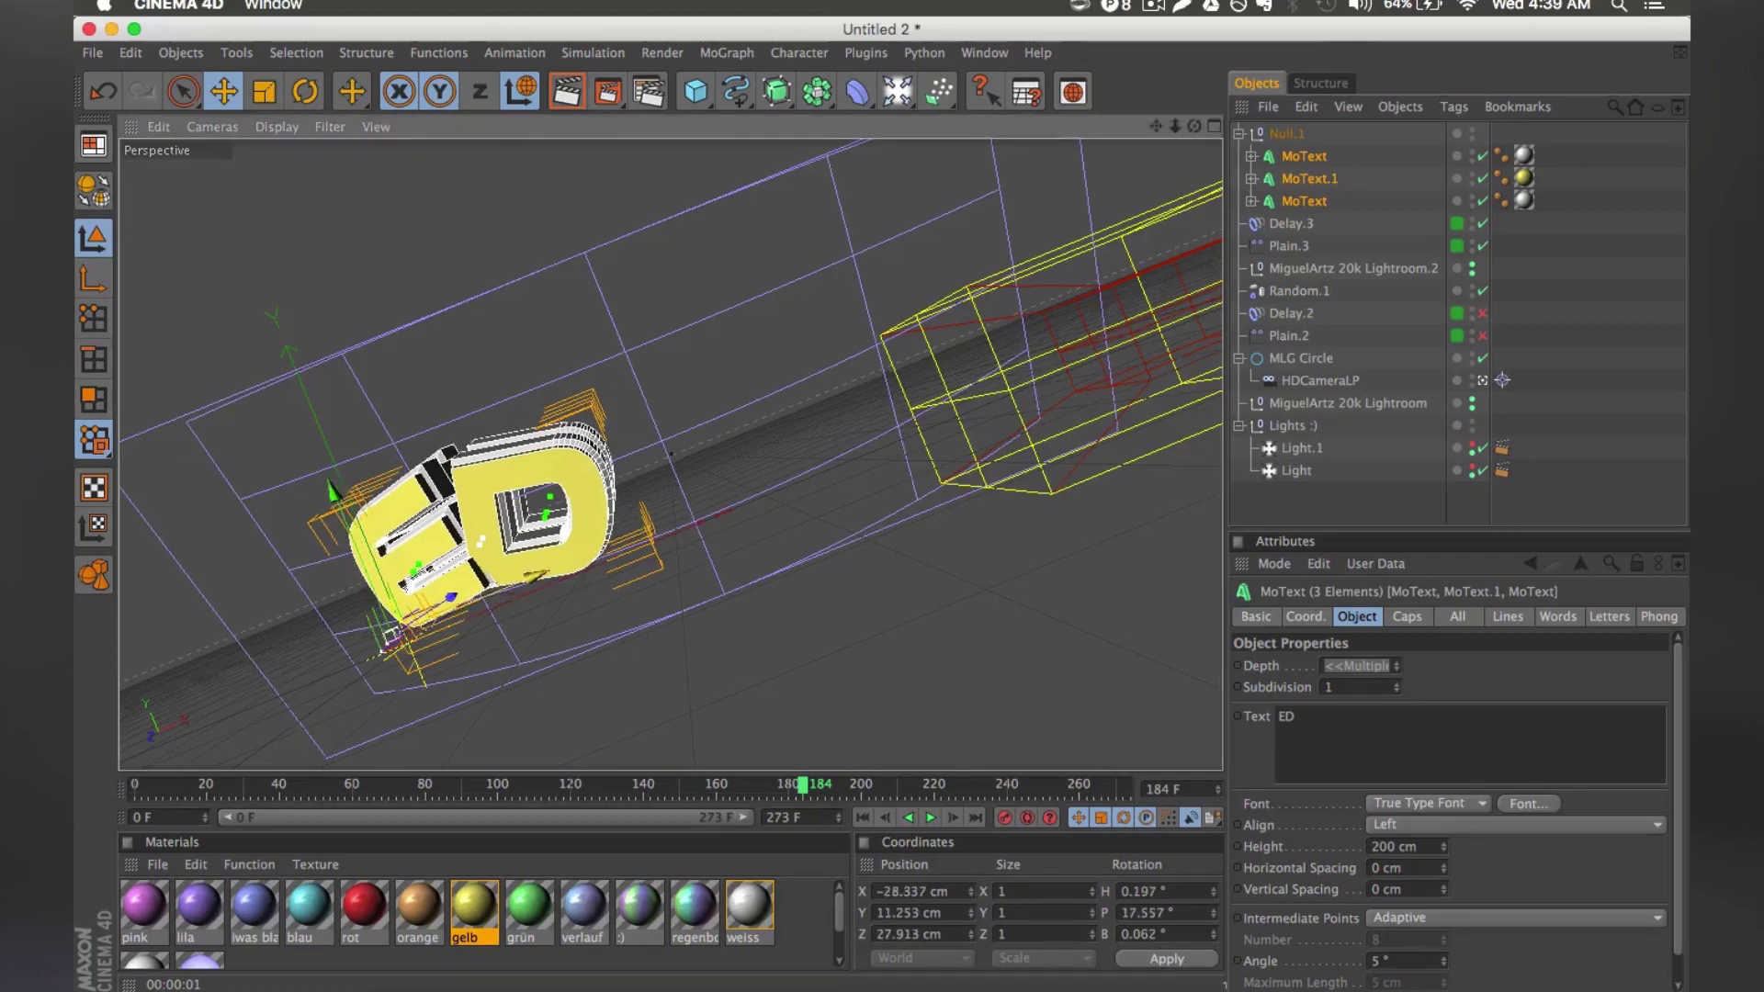
{"action": "left_click", "coordinate": [466, 787]}
{"action": "left_click_drag", "start_coordinate": [464, 788], "coordinate": [425, 787]}
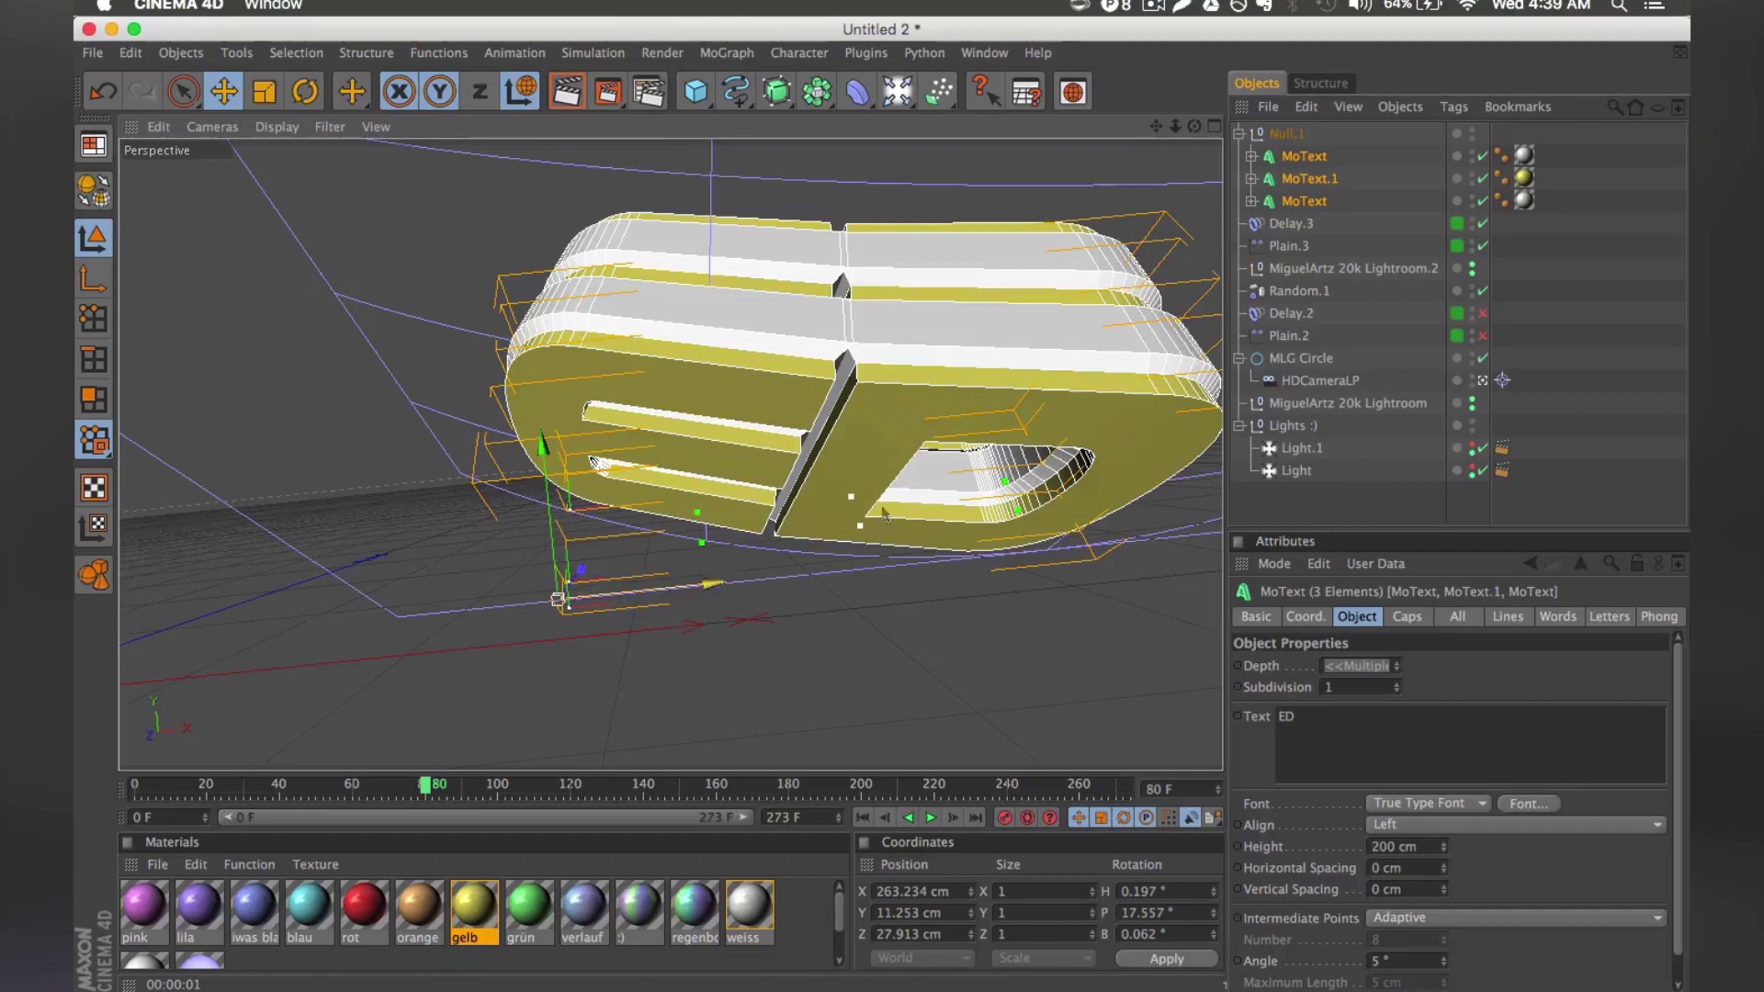
{"action": "left_click_drag", "start_coordinate": [487, 789], "coordinate": [530, 787]}
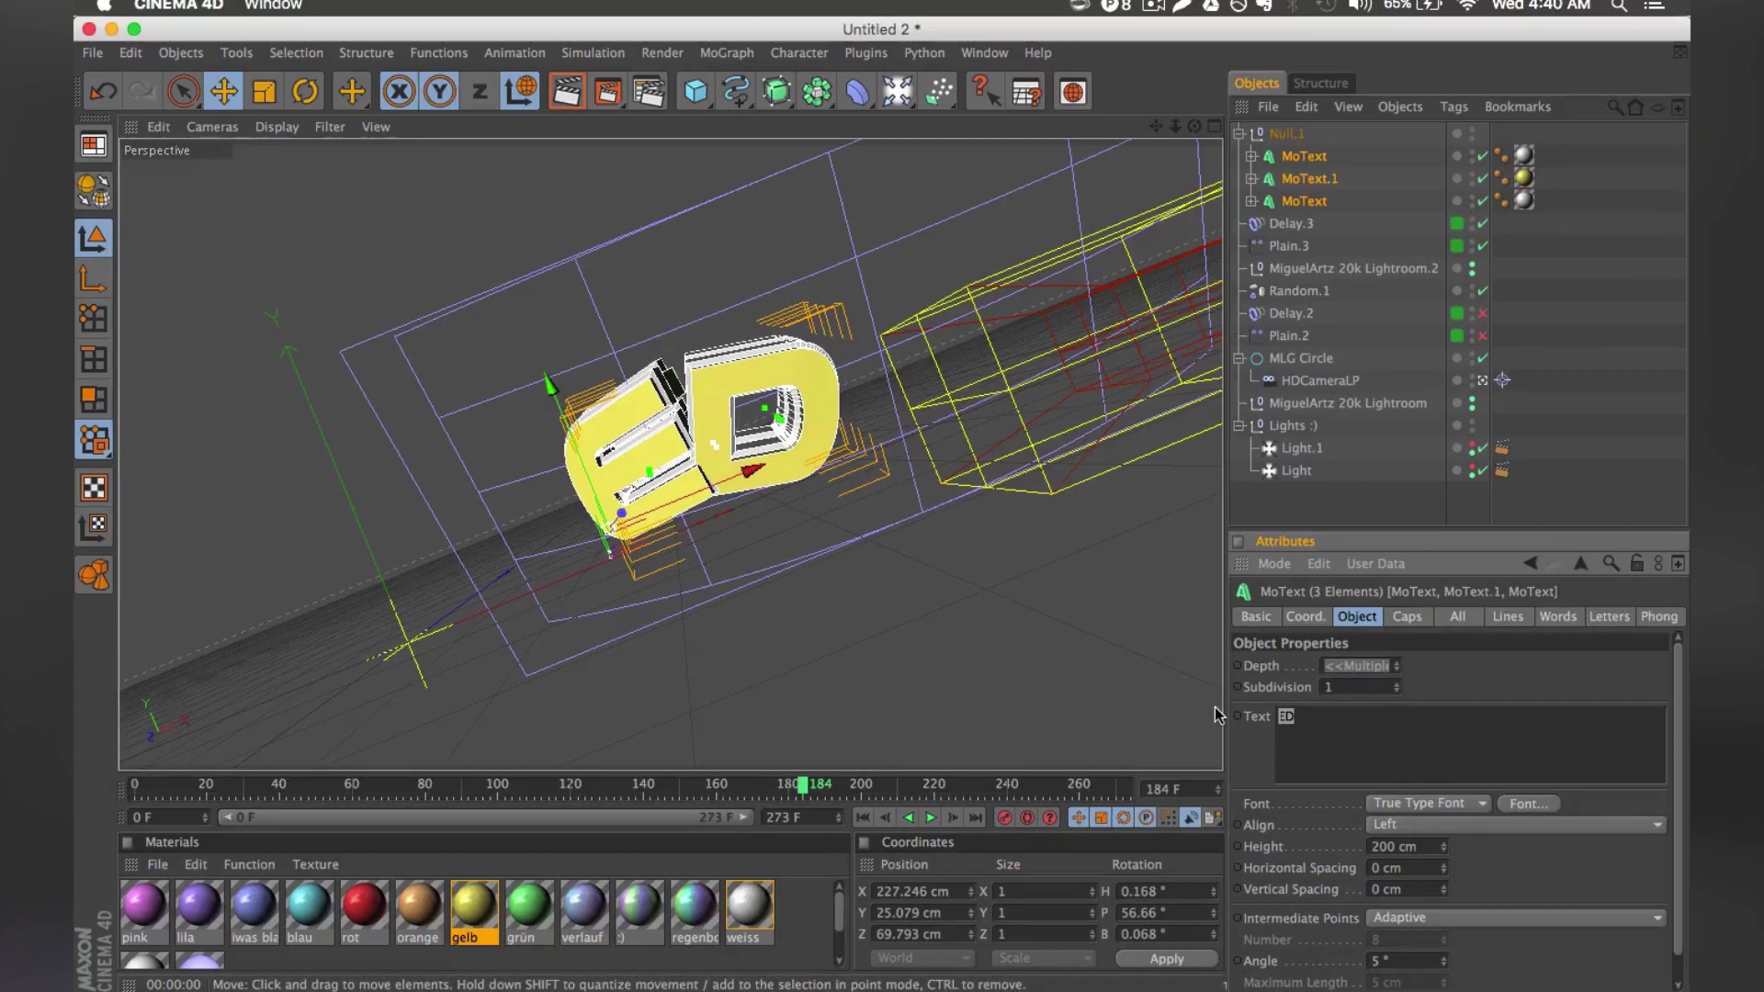
Retype the text as EDITORSDEPOT, check frame 175, and open Render Settings.
{"action": "type", "text": "EDITORSDEPOT"}
{"action": "left_click_drag", "start_coordinate": [770, 789], "coordinate": [820, 772]}
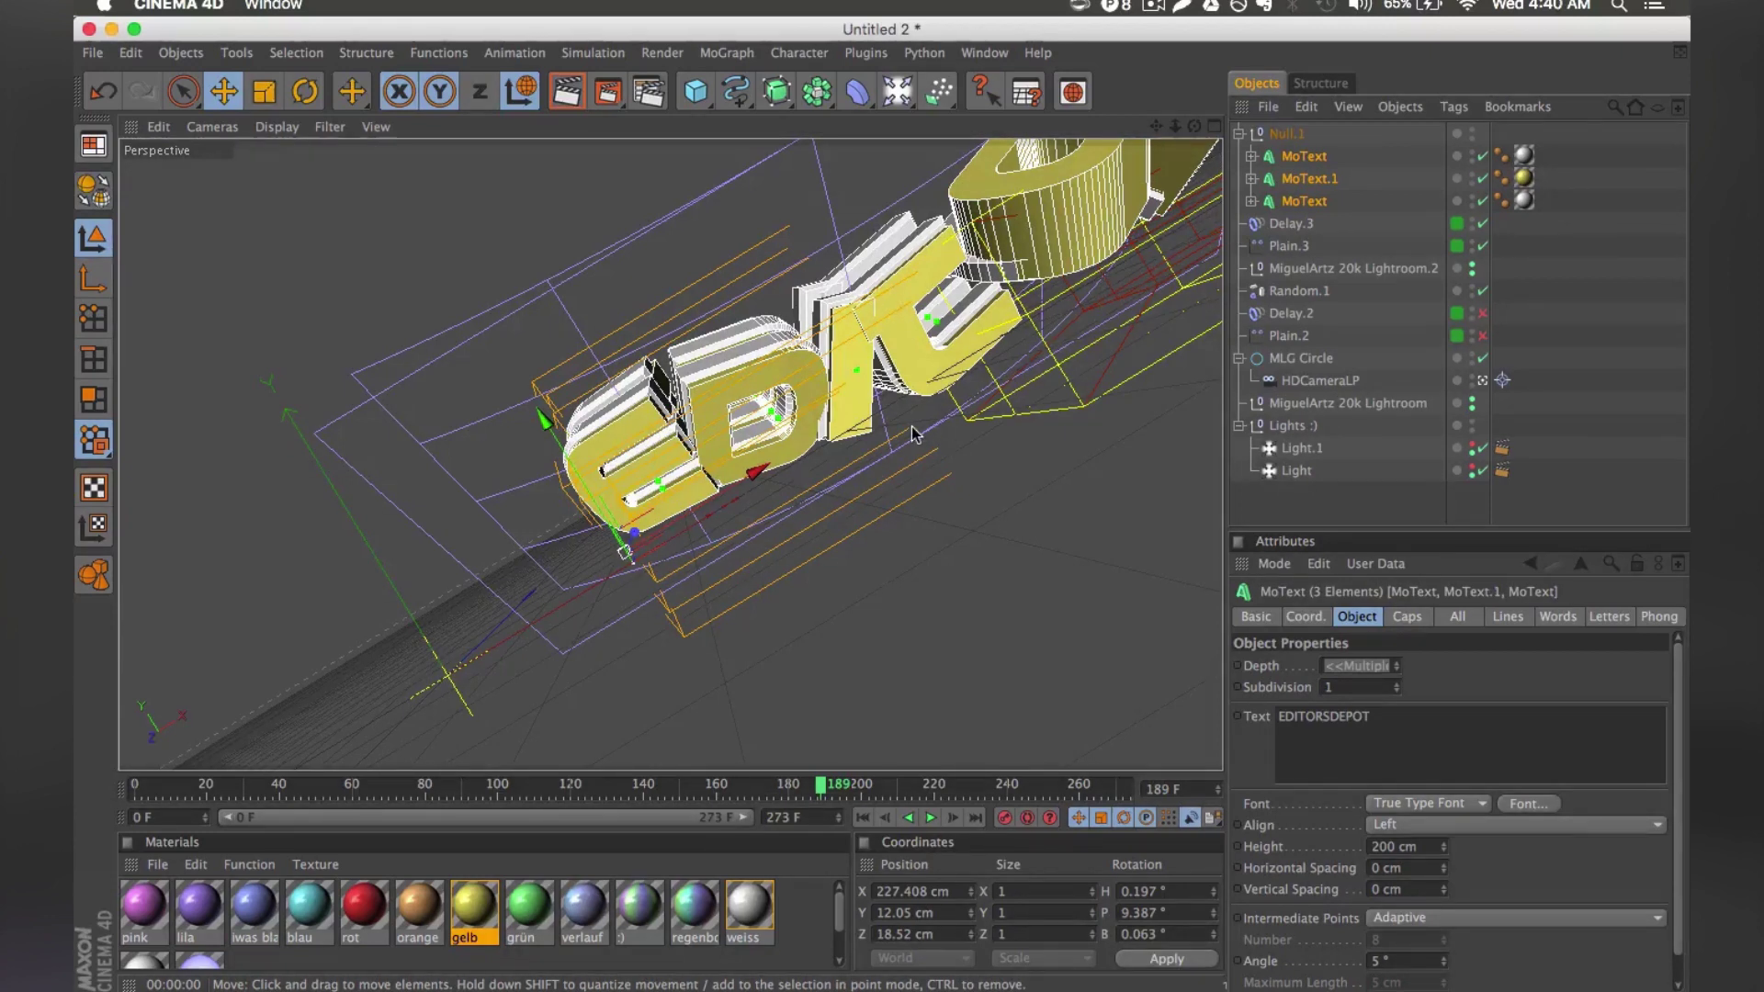
{"action": "left_click", "coordinate": [650, 95]}
{"action": "left_click_drag", "start_coordinate": [582, 70], "coordinate": [887, 274]}
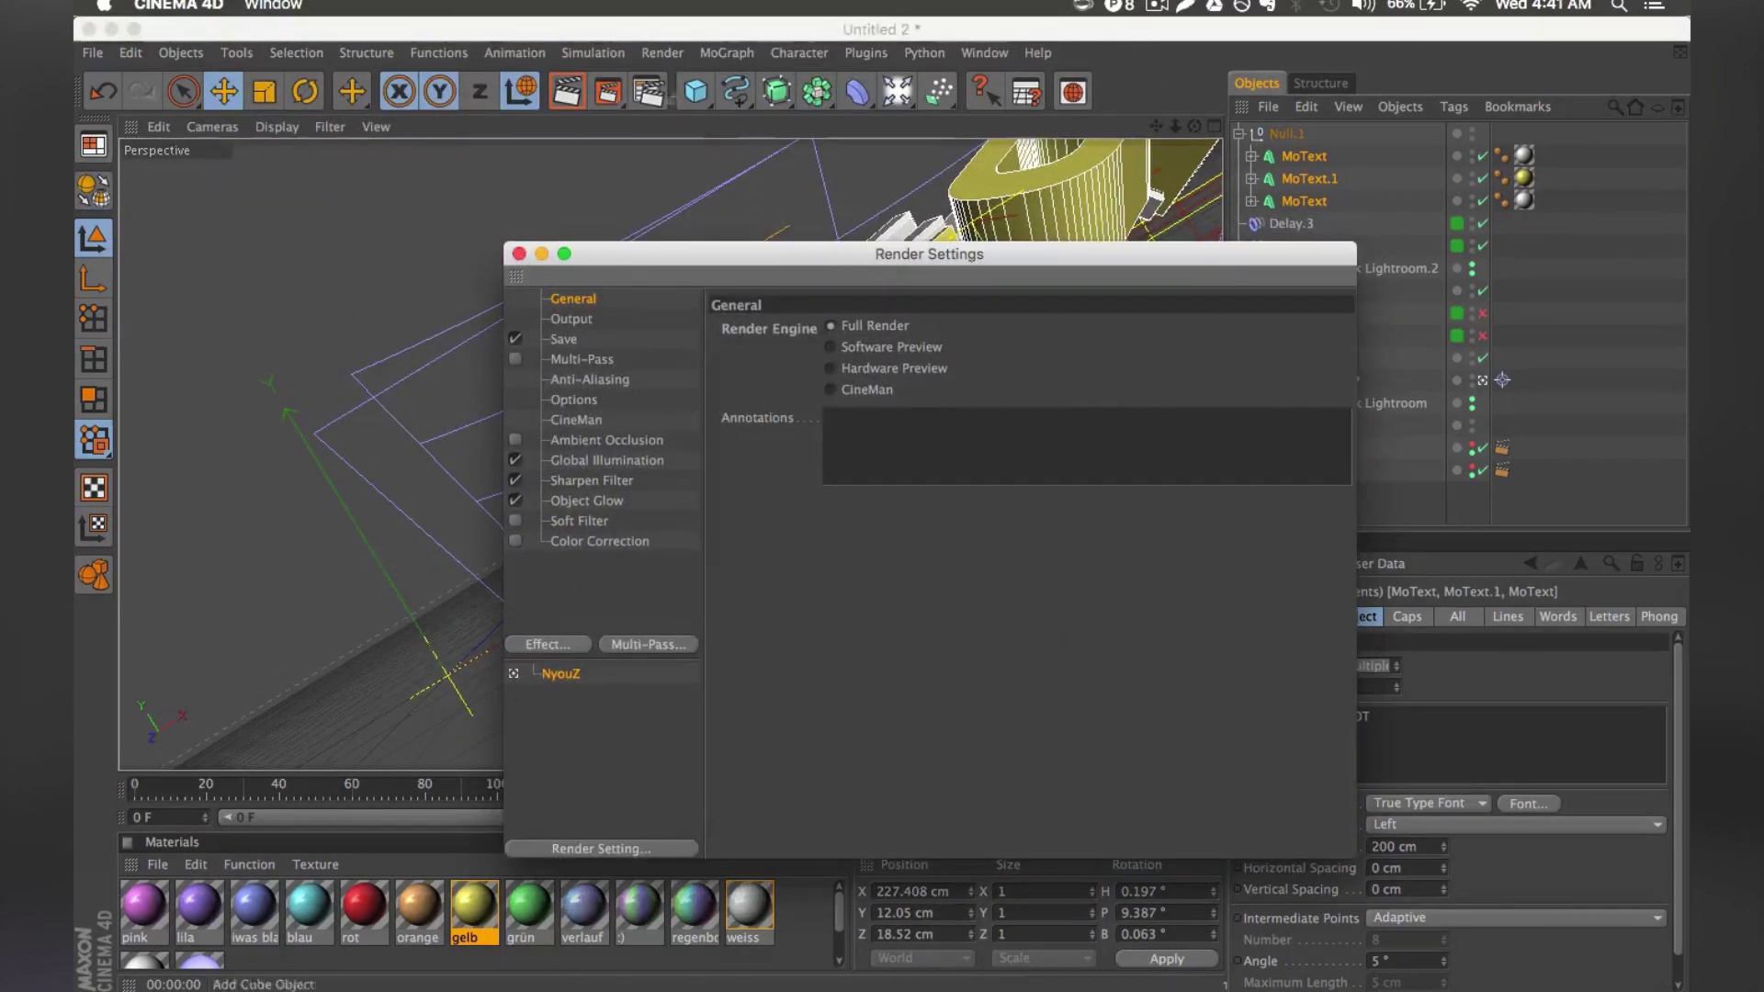
Review the Output settings, leaving the ratio unlocked and the frame range on All Frames.
{"action": "left_click", "coordinate": [579, 320]}
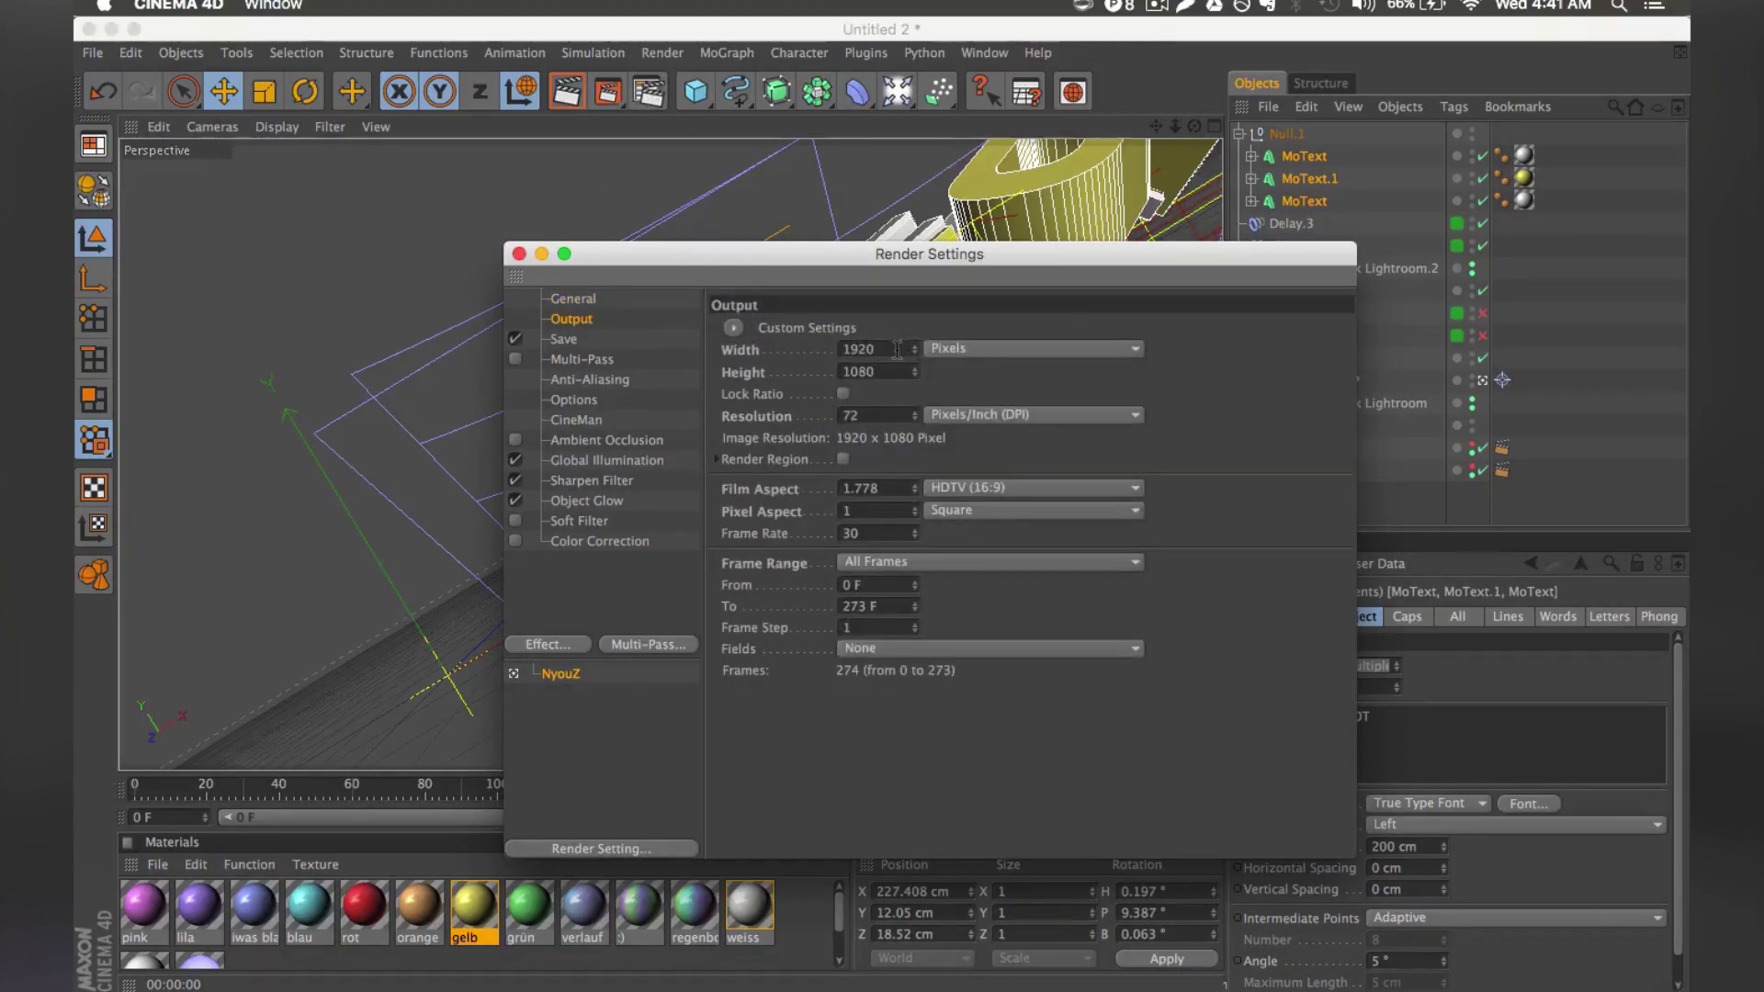
{"action": "left_click", "coordinate": [842, 394]}
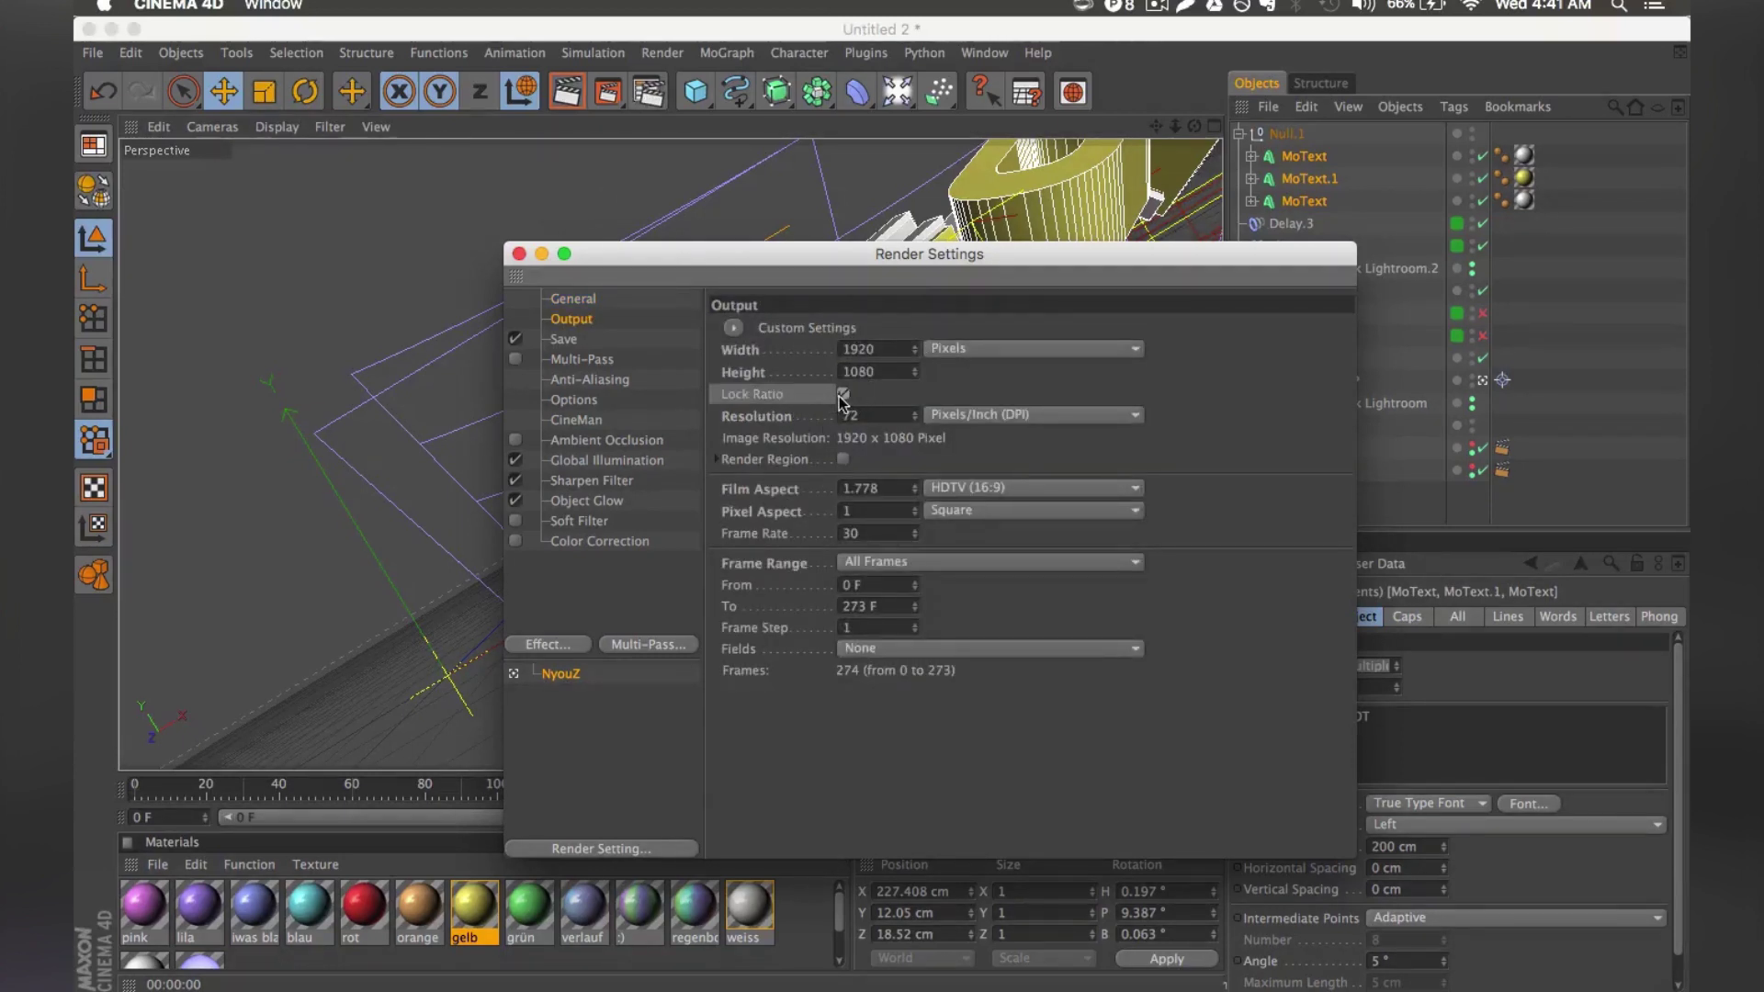
{"action": "left_click", "coordinate": [842, 394]}
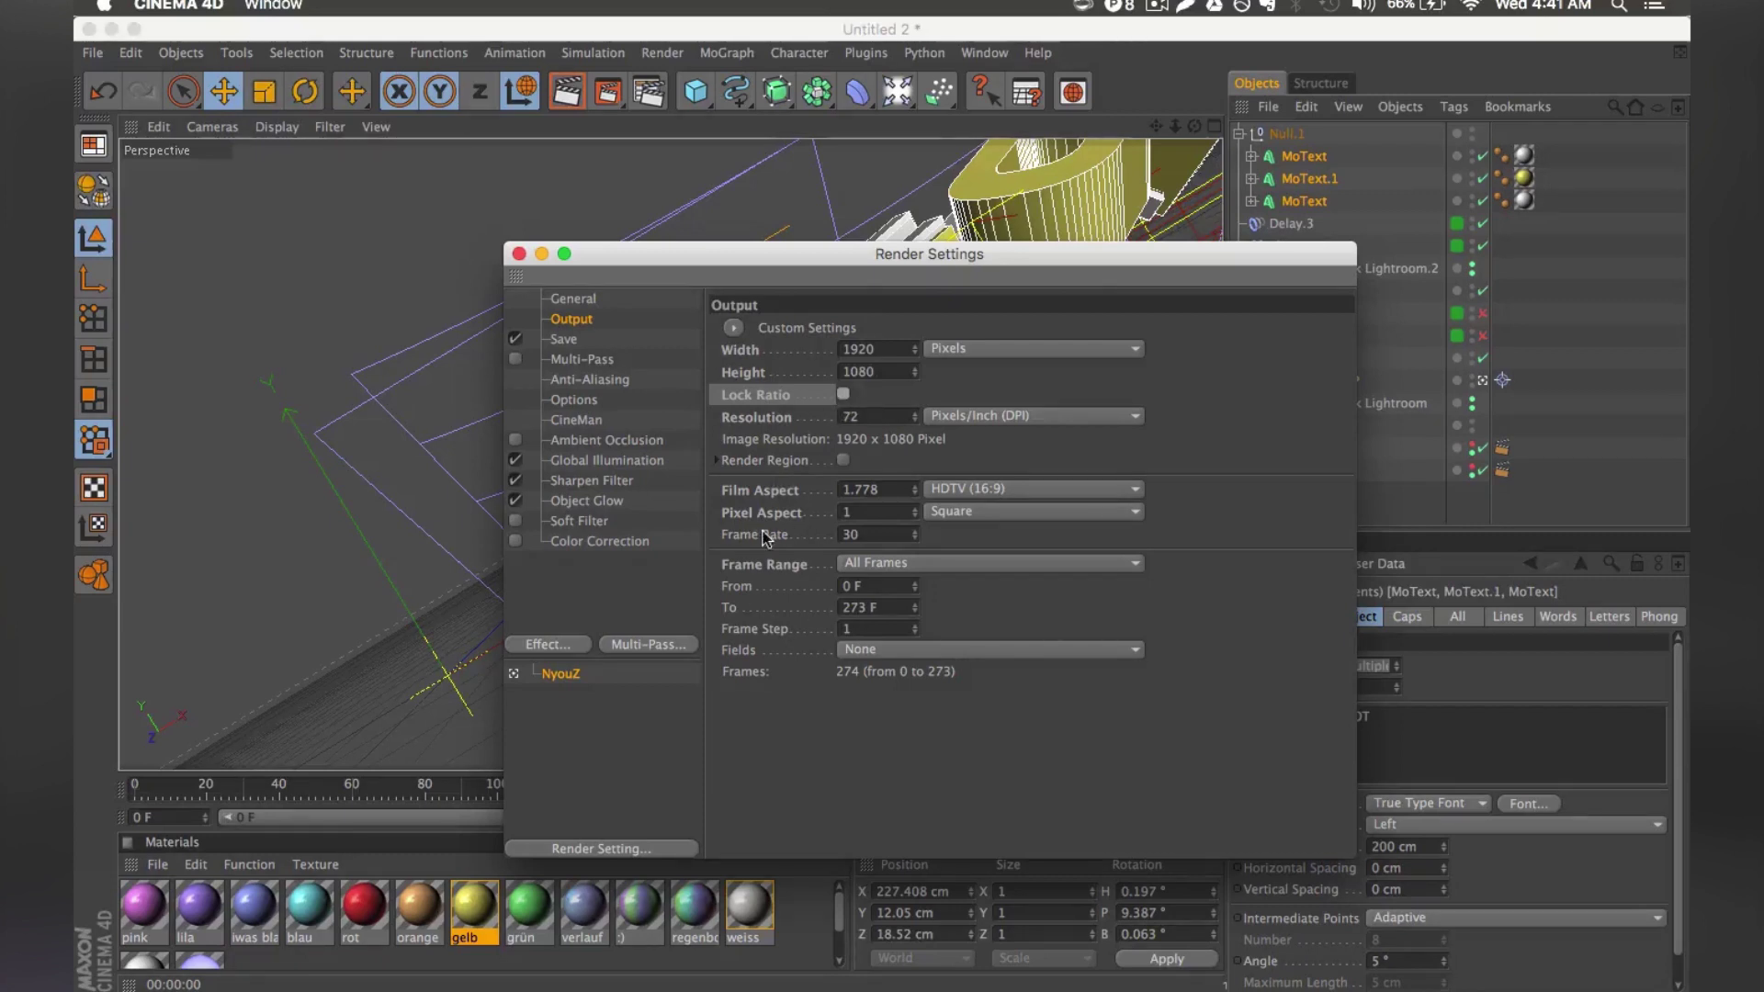
{"action": "left_click", "coordinate": [873, 565]}
{"action": "left_click", "coordinate": [876, 631]}
Set the Save path to the PRE-RENDER folder with file name DNA.
{"action": "left_click", "coordinate": [667, 340]}
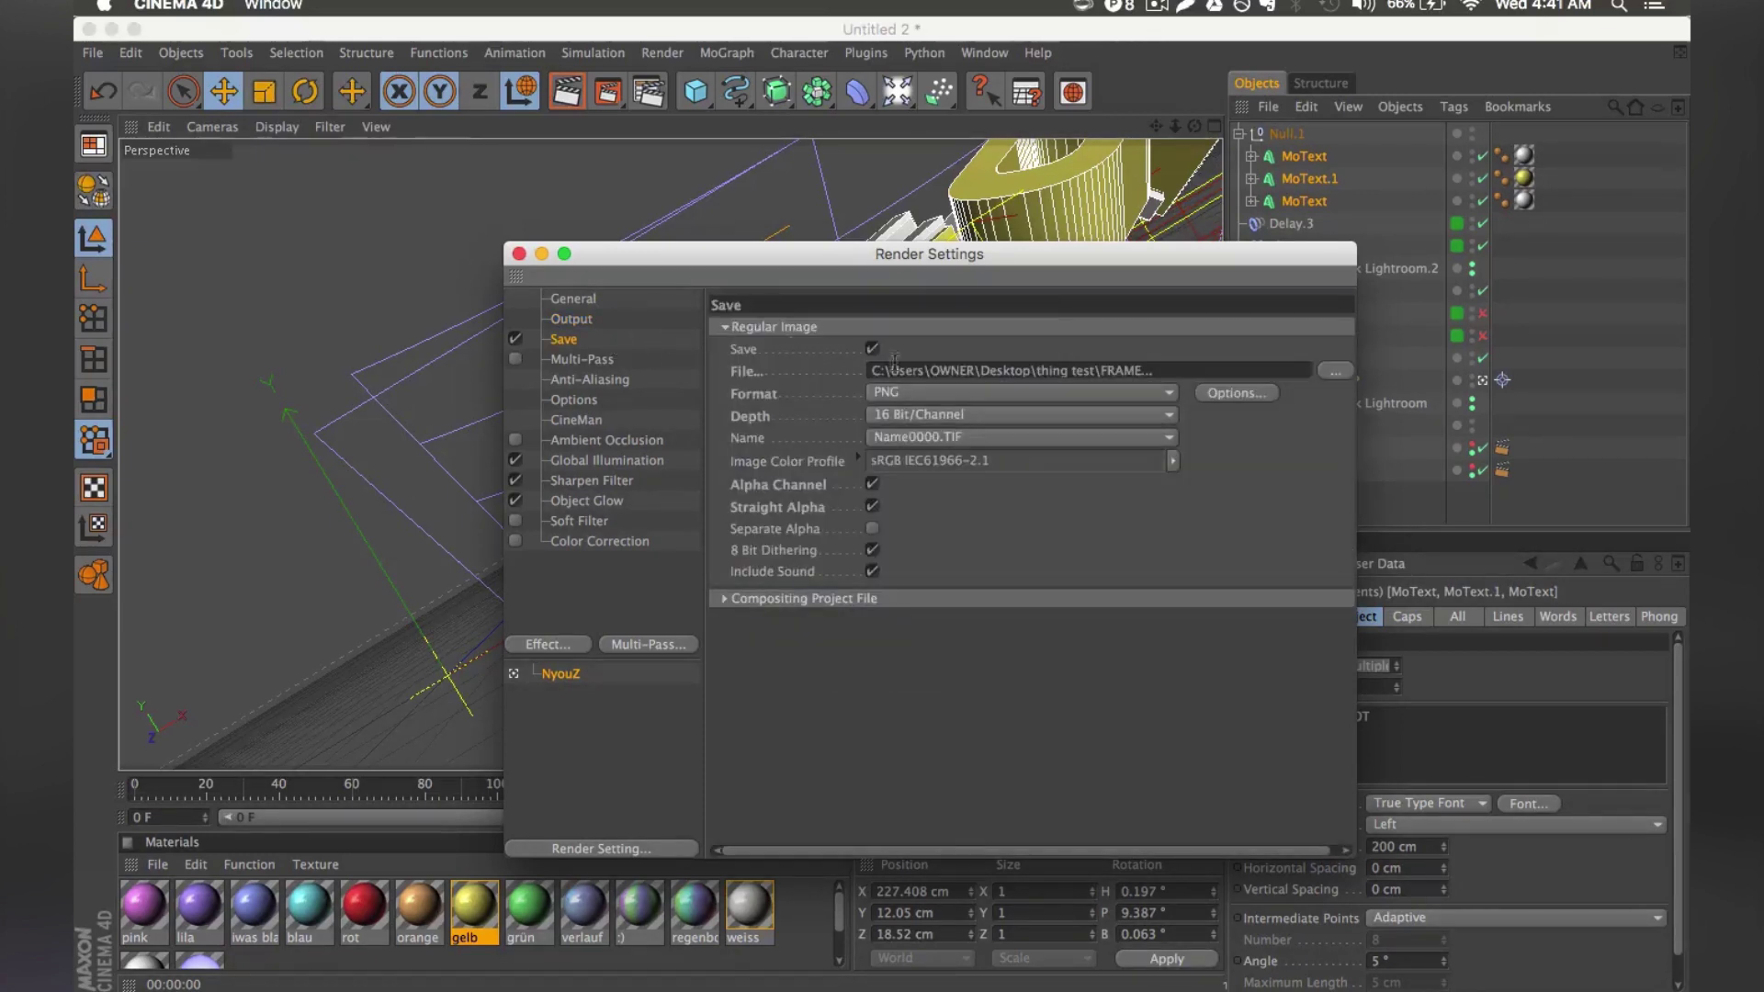
{"action": "left_click", "coordinate": [1332, 370]}
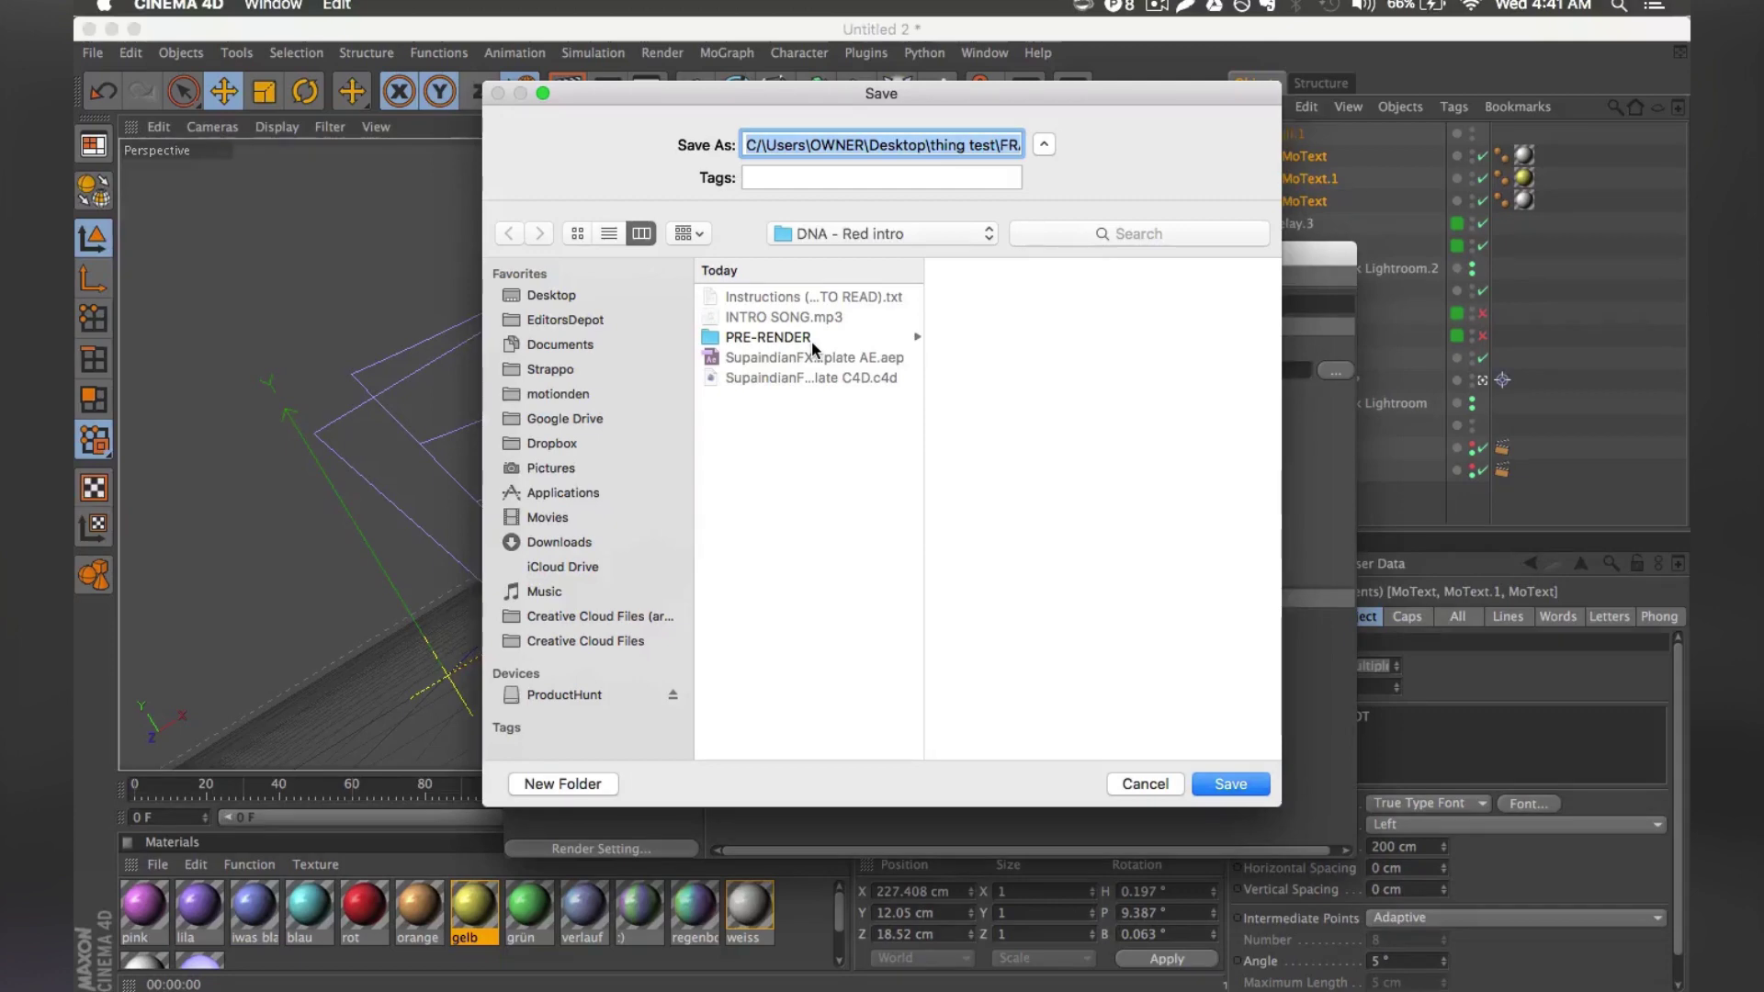
{"action": "left_click", "coordinate": [812, 338]}
{"action": "left_click_drag", "start_coordinate": [866, 147], "coordinate": [701, 149]}
{"action": "key", "text": "super+a"}
{"action": "type", "text": "DNA"}
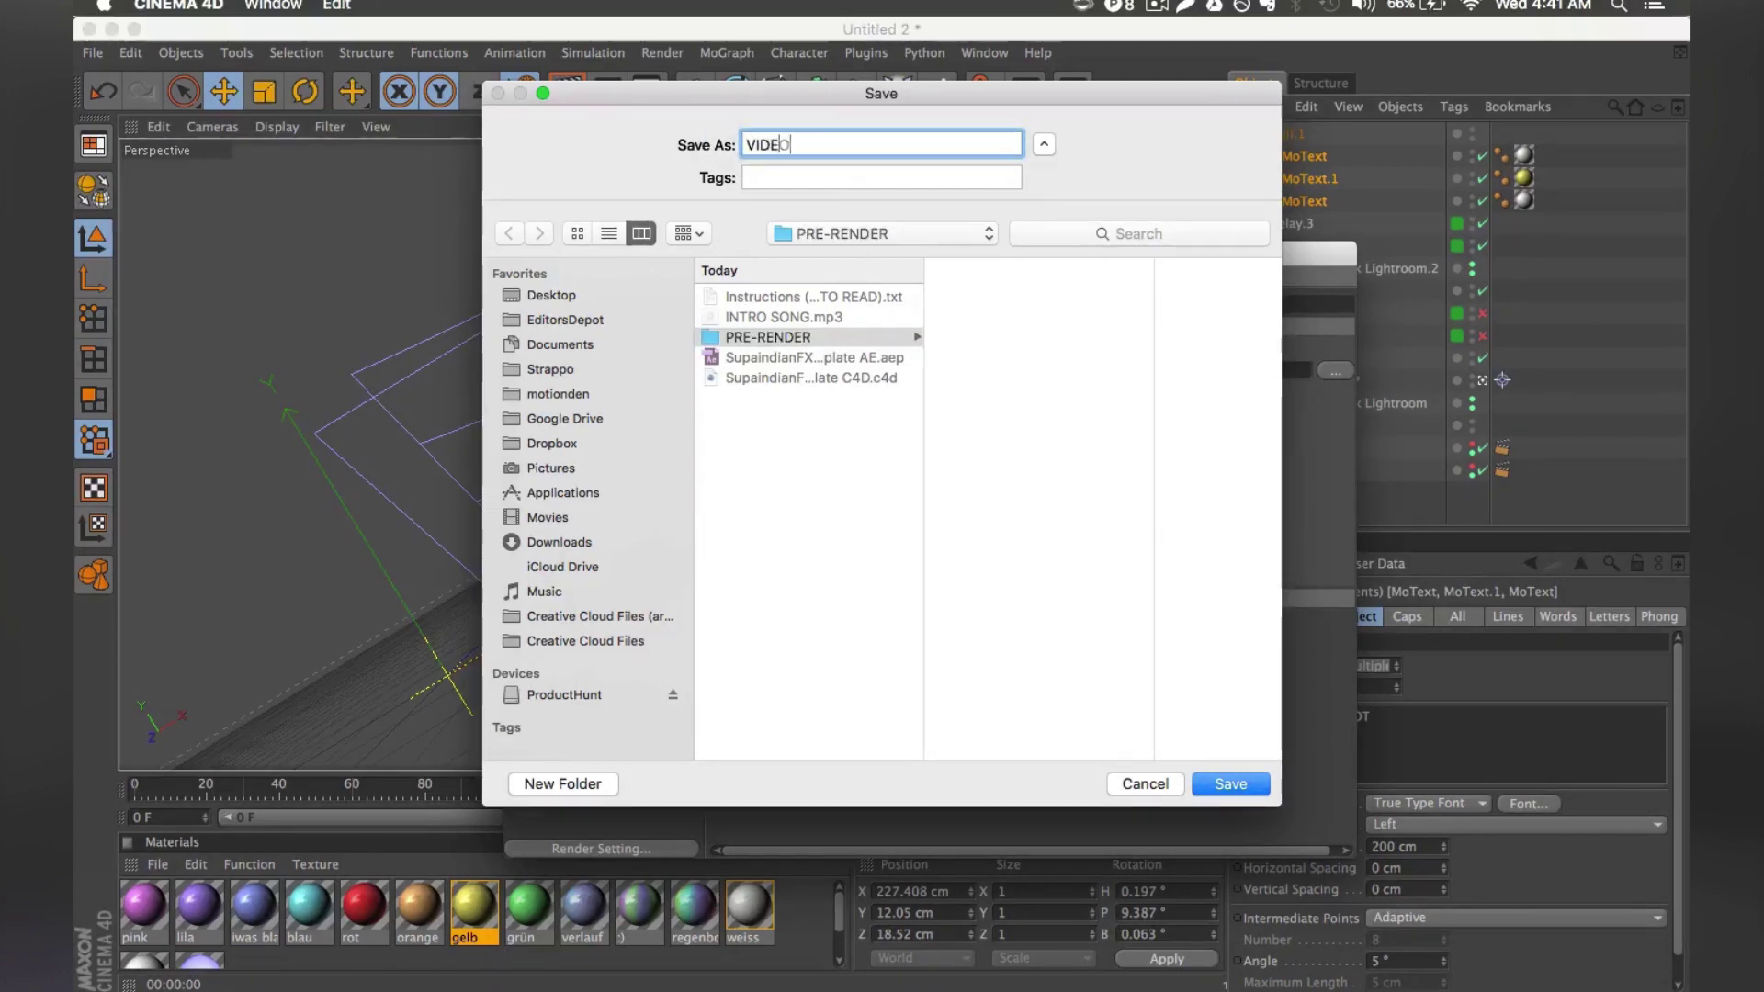
{"action": "key", "text": "Return"}
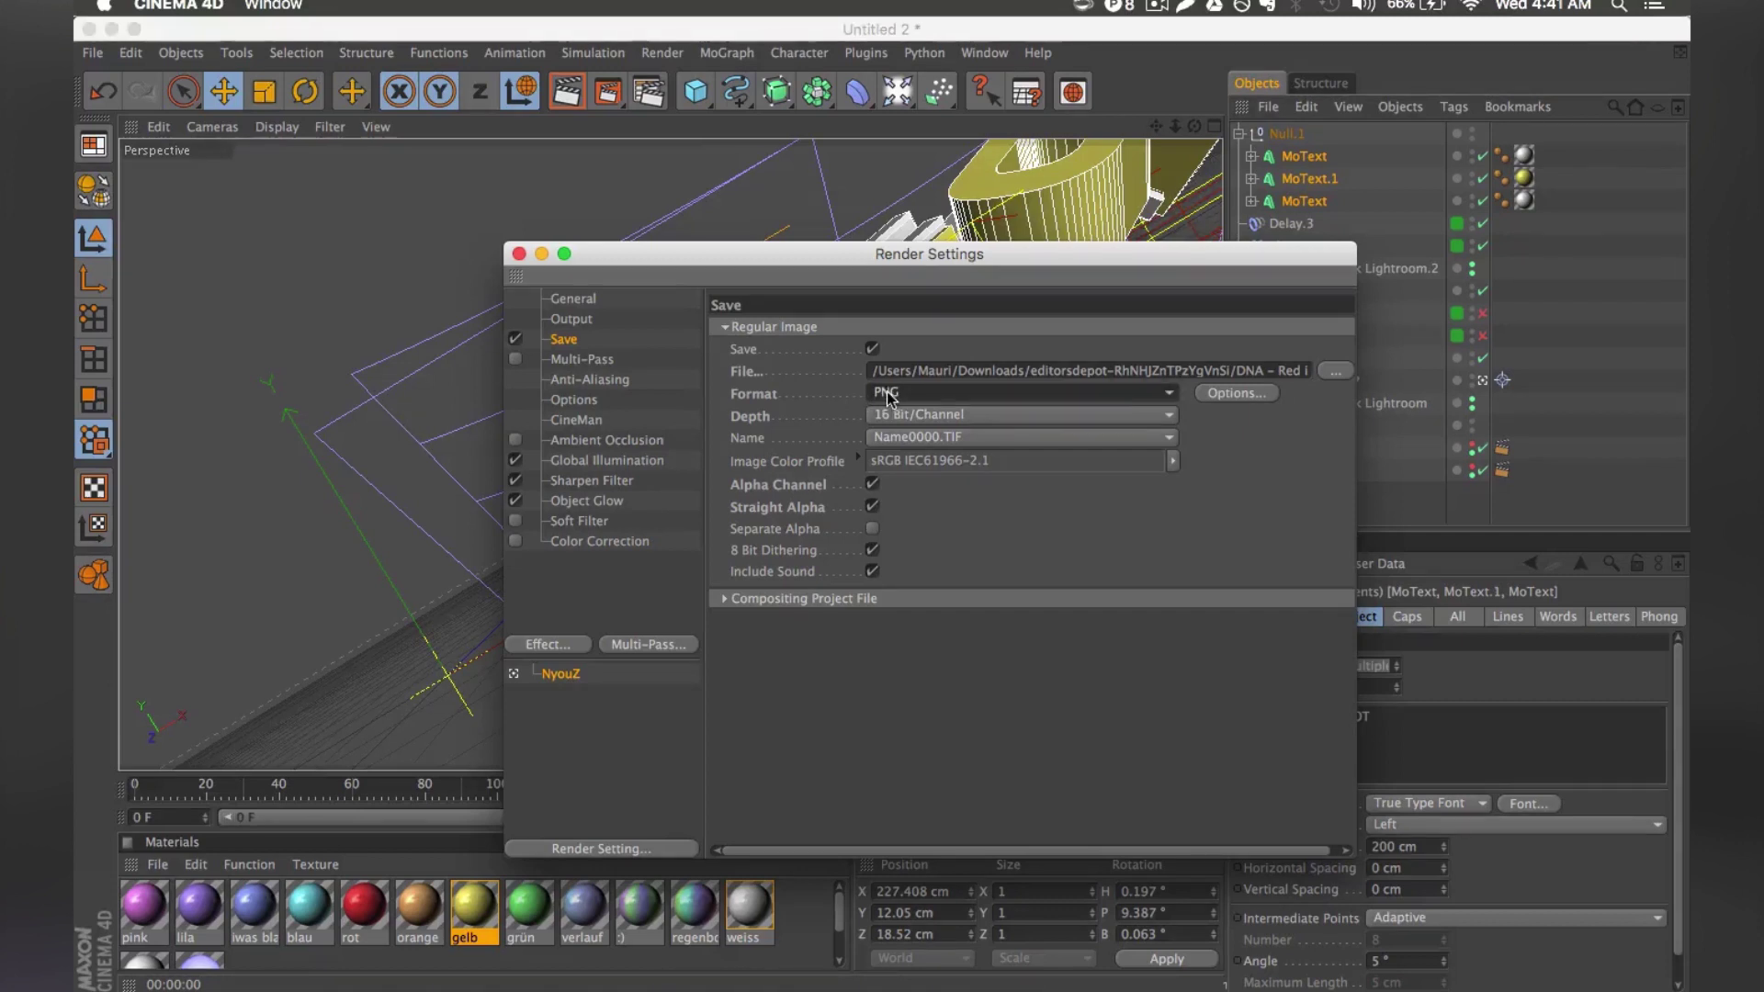
Keep PNG as the output image format and close Render Settings.
{"action": "left_click", "coordinate": [887, 395]}
{"action": "left_click", "coordinate": [799, 421]}
{"action": "left_click", "coordinate": [912, 393]}
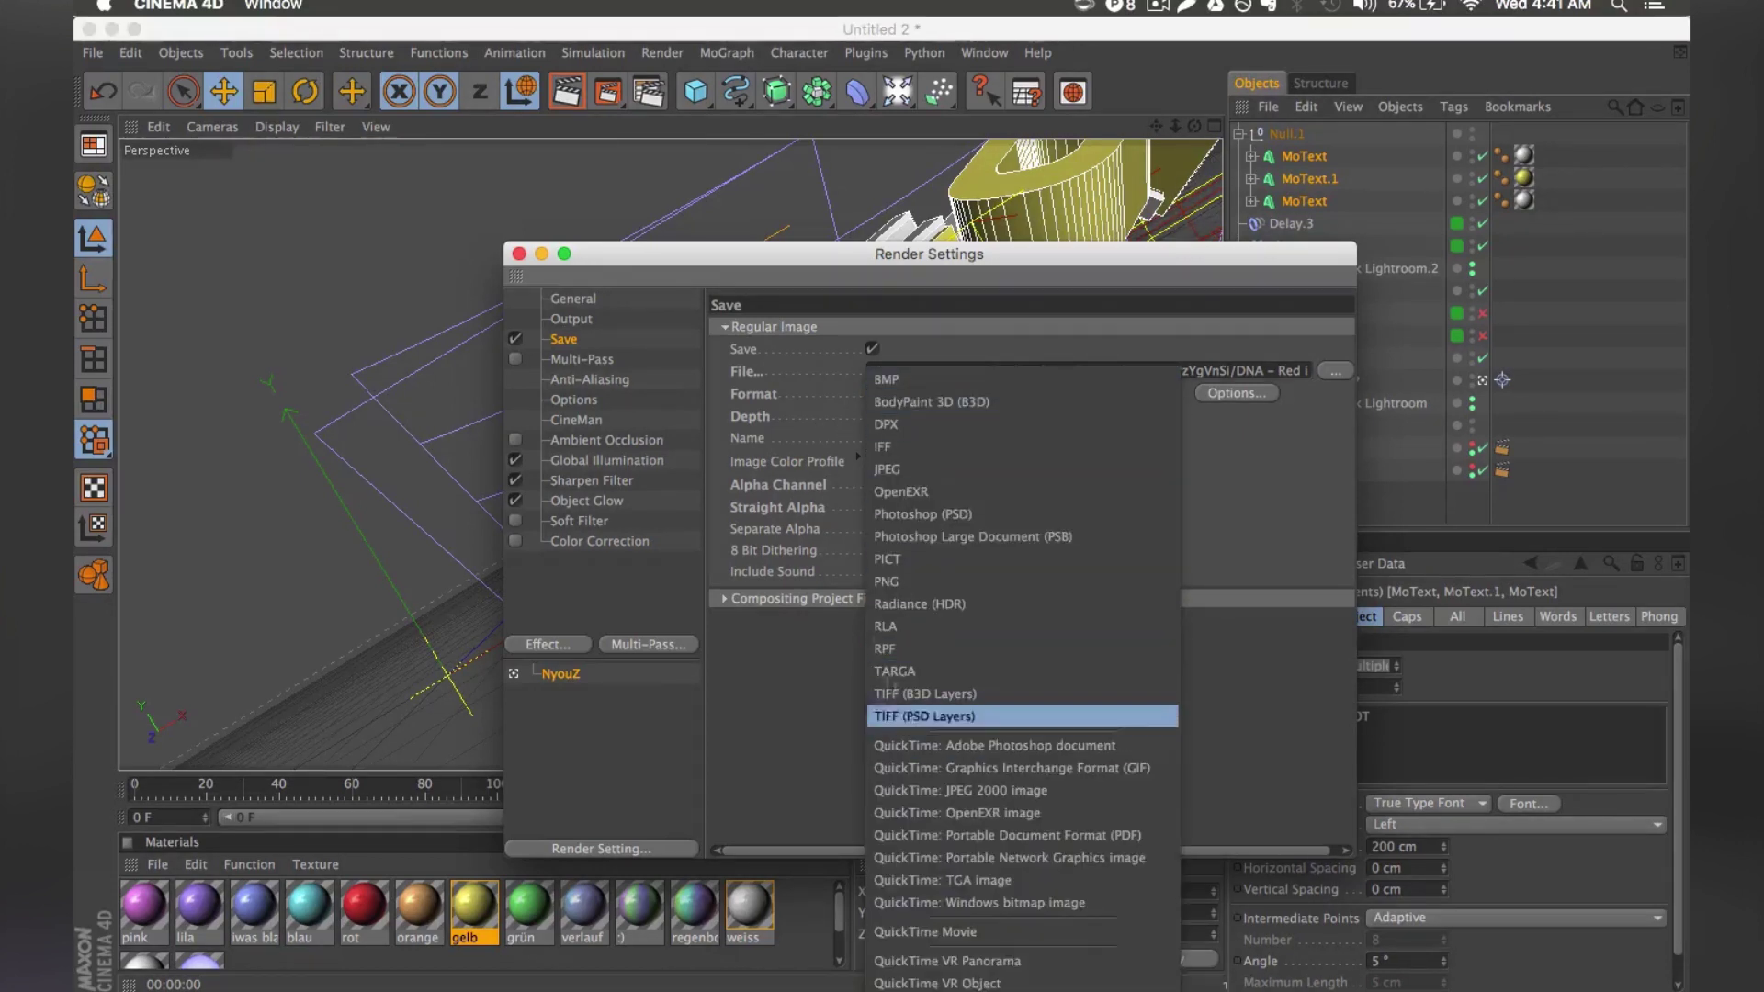
{"action": "left_click", "coordinate": [780, 400]}
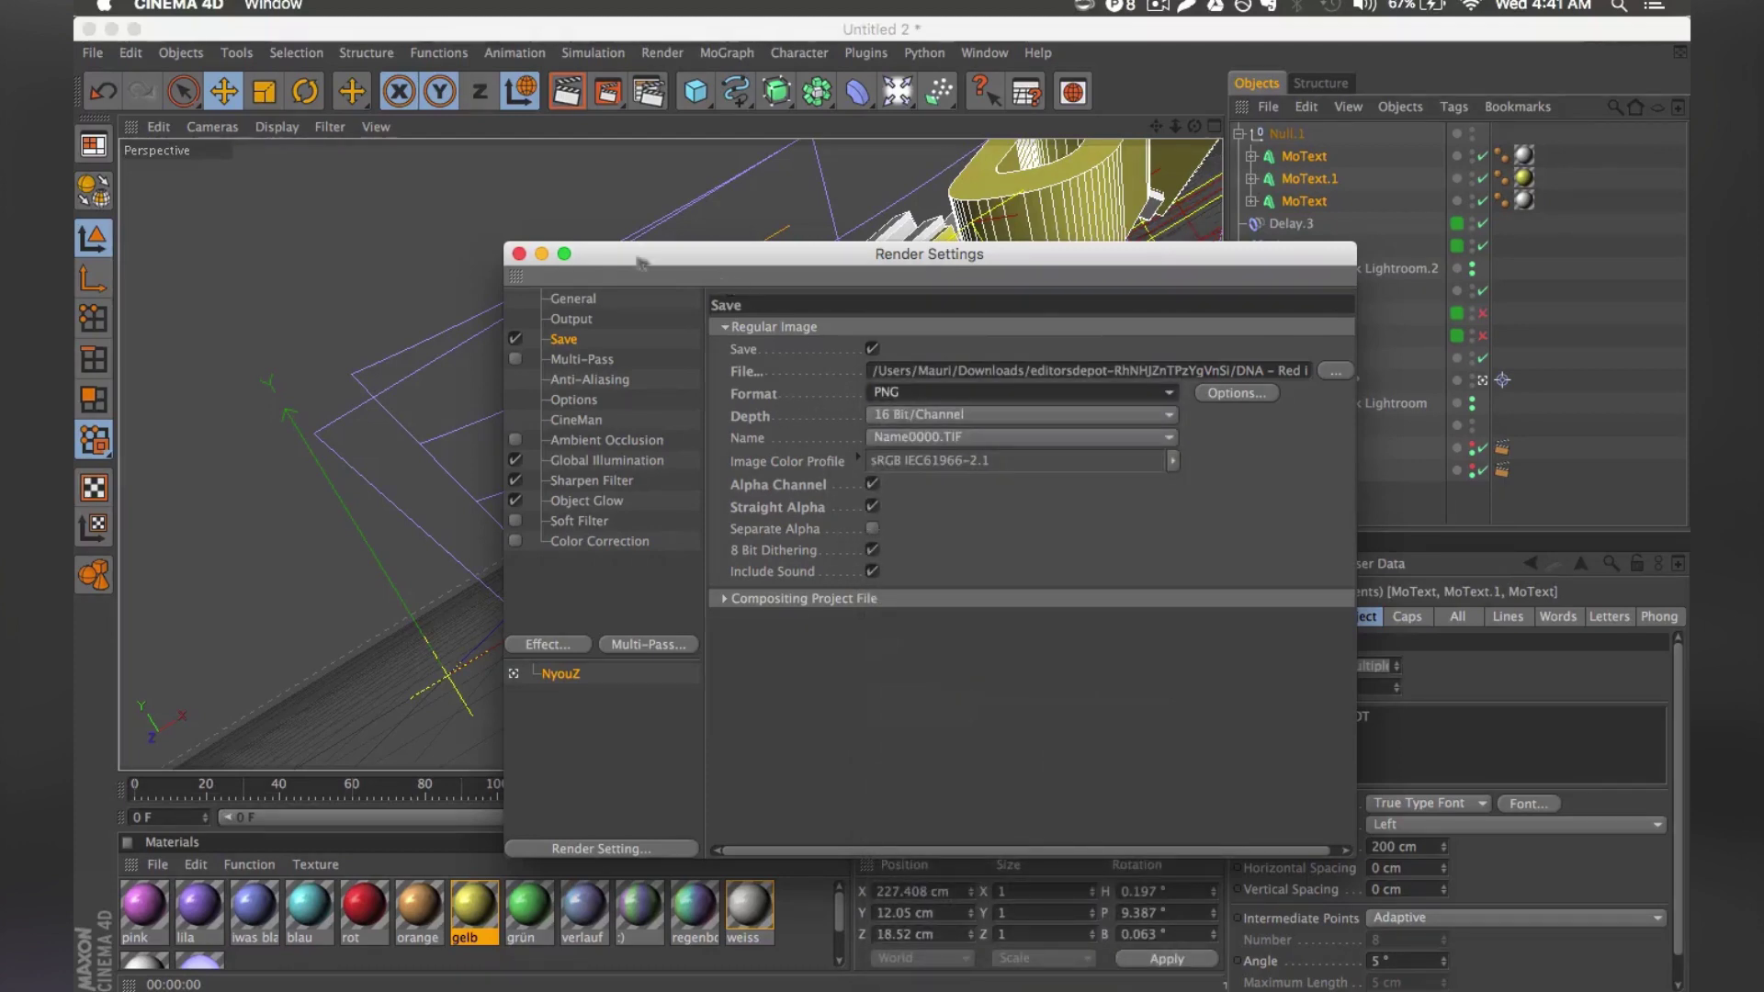
{"action": "left_click", "coordinate": [519, 253]}
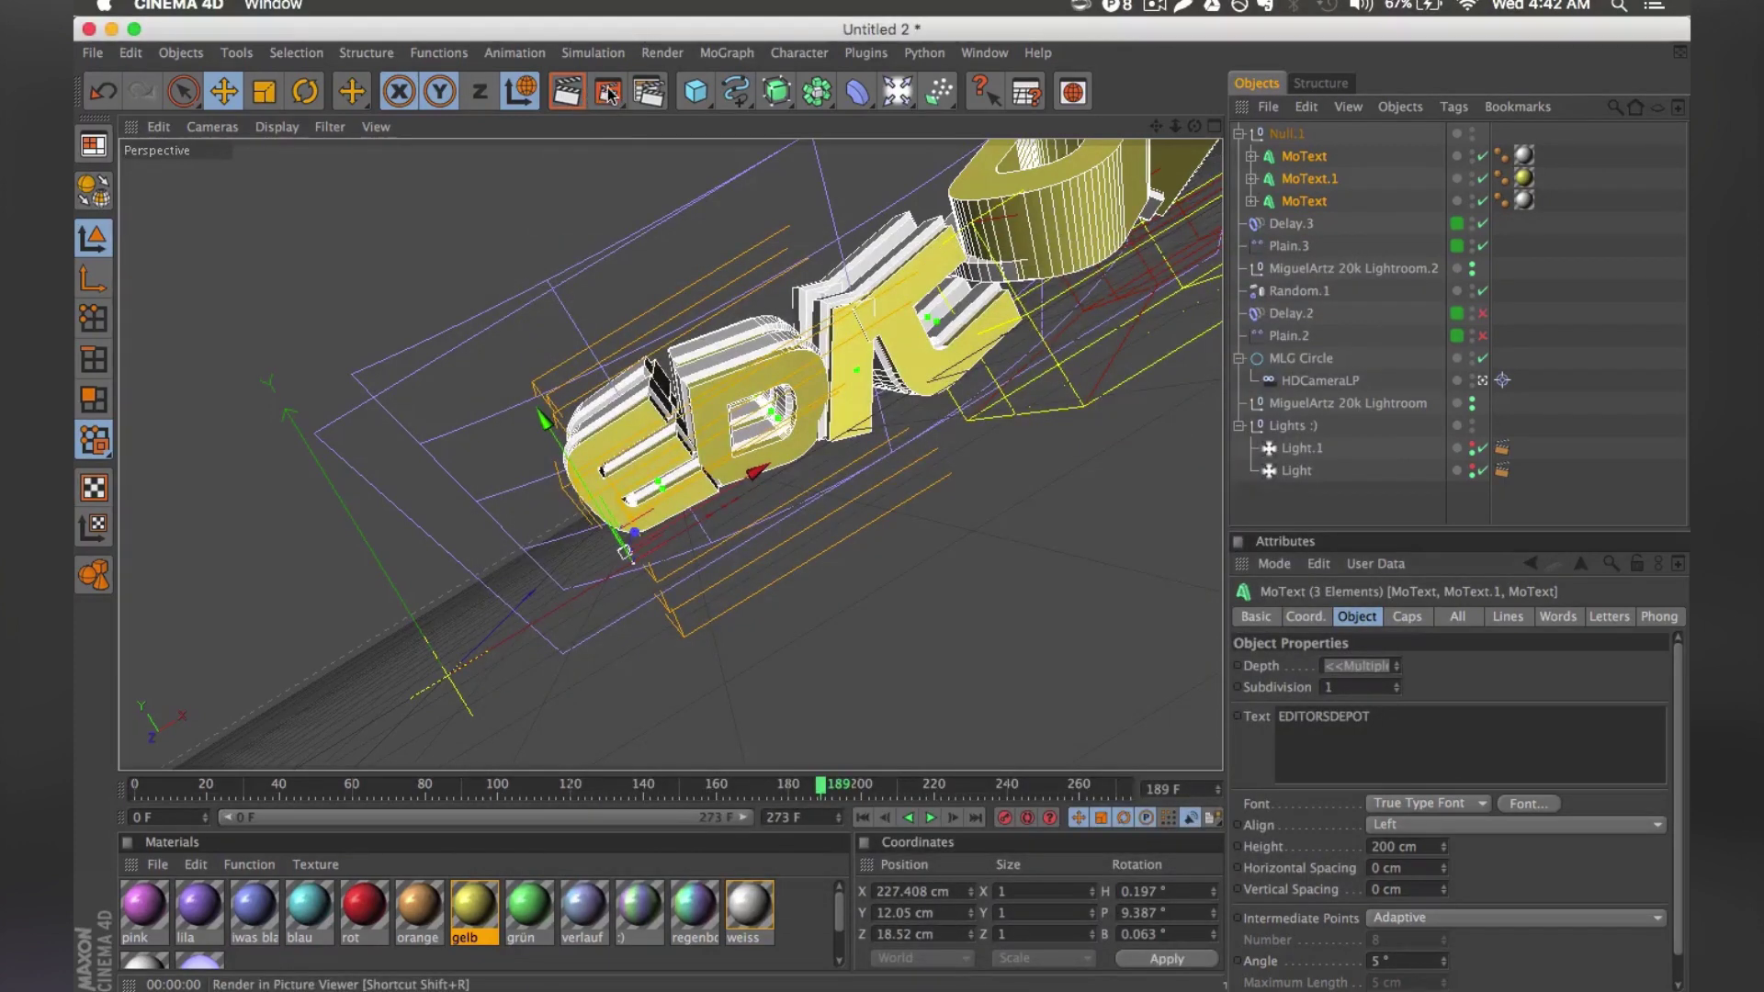
Type ED into the MoText text, move to frame 140, and render in the Picture Viewer.
{"action": "left_click", "coordinate": [1378, 753]}
{"action": "key", "text": "super+a"}
{"action": "type", "text": "ED"}
{"action": "left_click_drag", "start_coordinate": [583, 787], "coordinate": [643, 787]}
{"action": "left_click", "coordinate": [607, 91]}
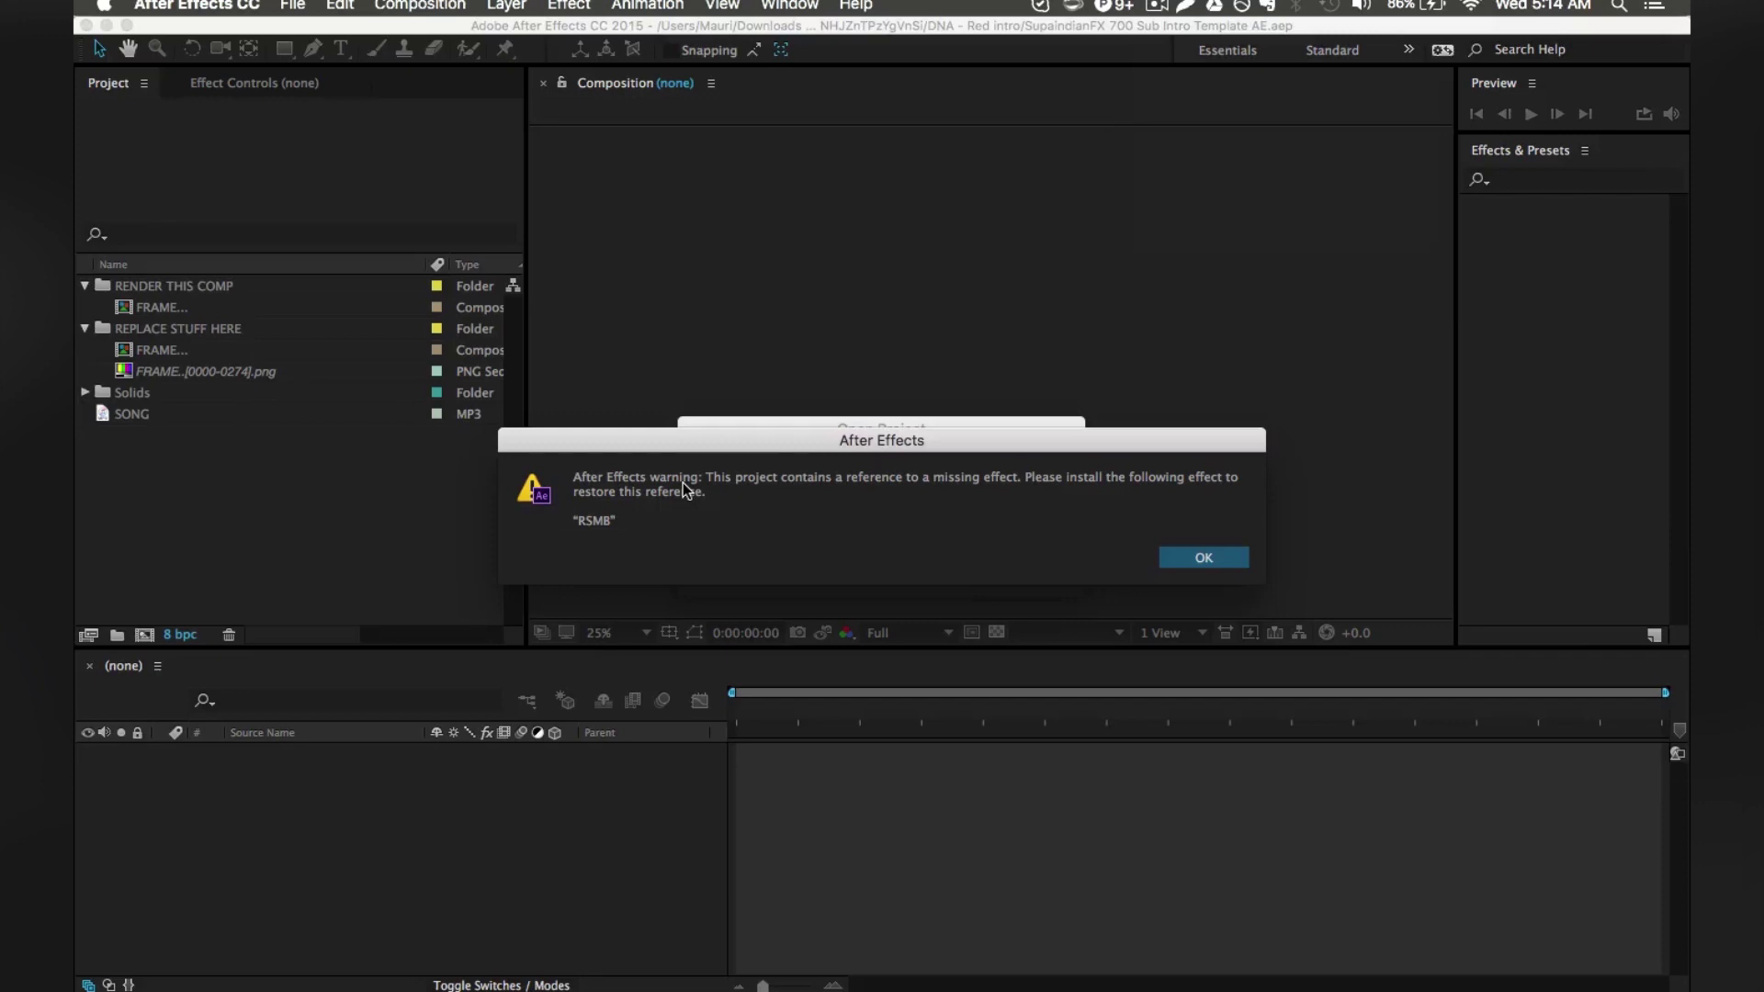
Dismiss the missing RSMB effect warning and the missing file warning.
{"action": "left_click", "coordinate": [1192, 561]}
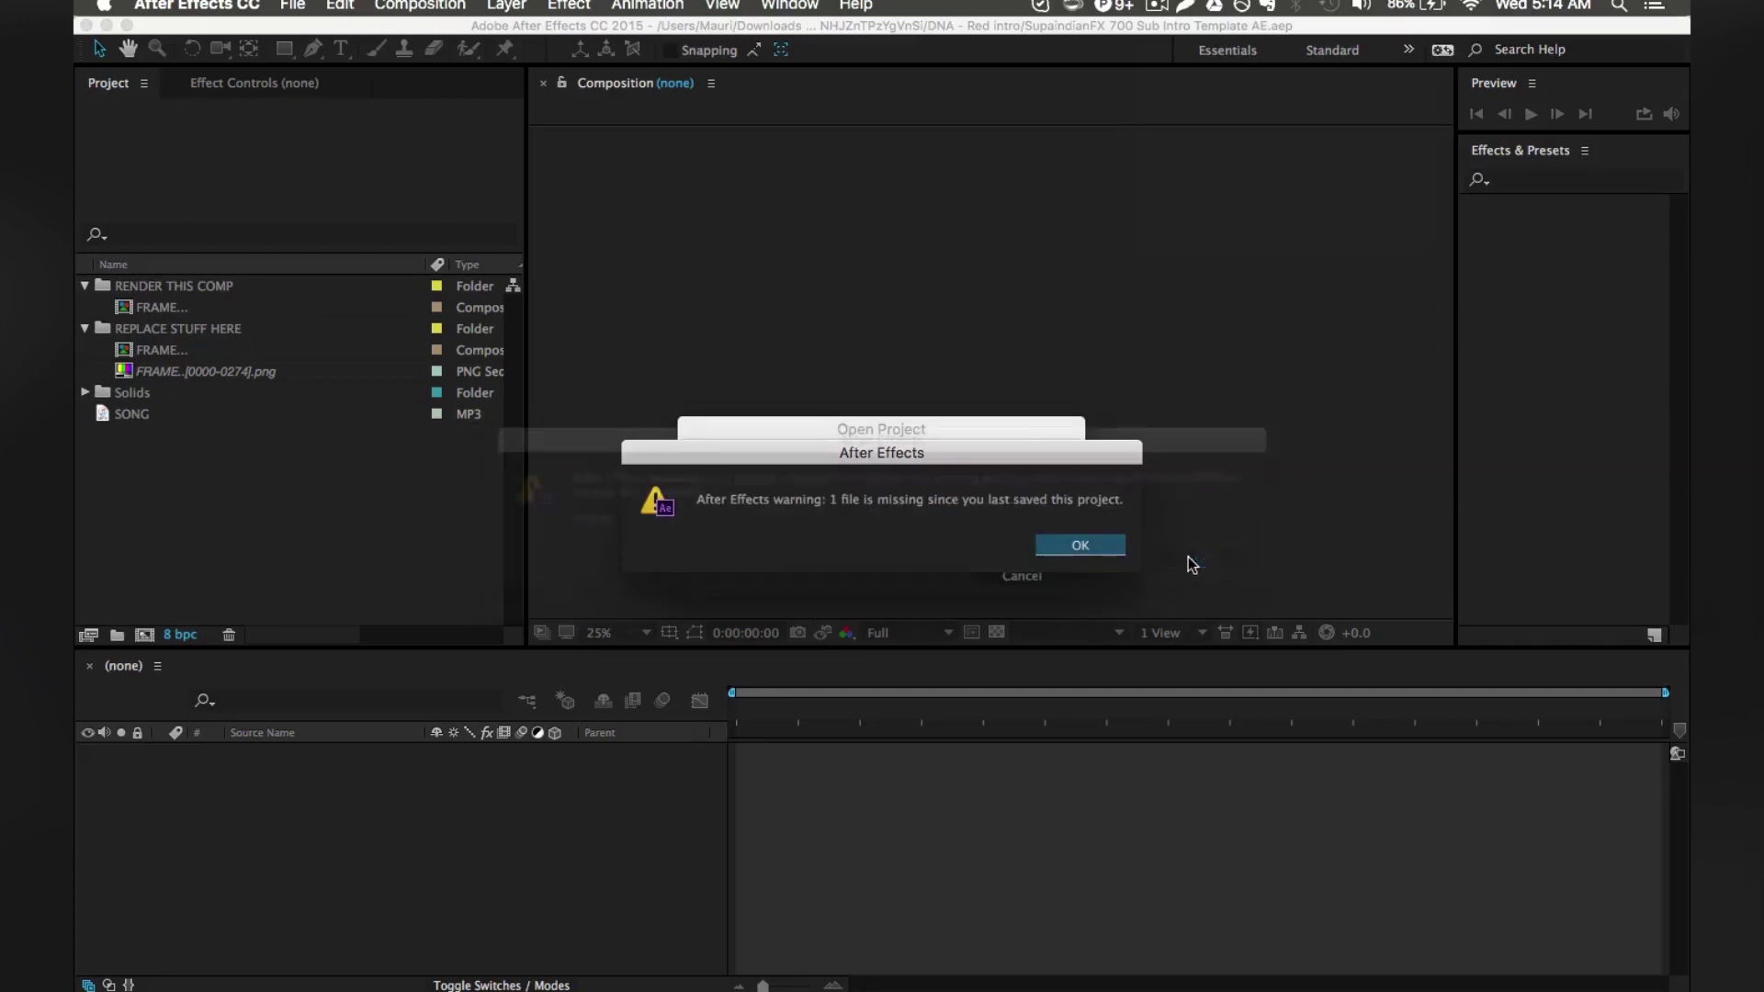
{"action": "left_click", "coordinate": [1080, 545]}
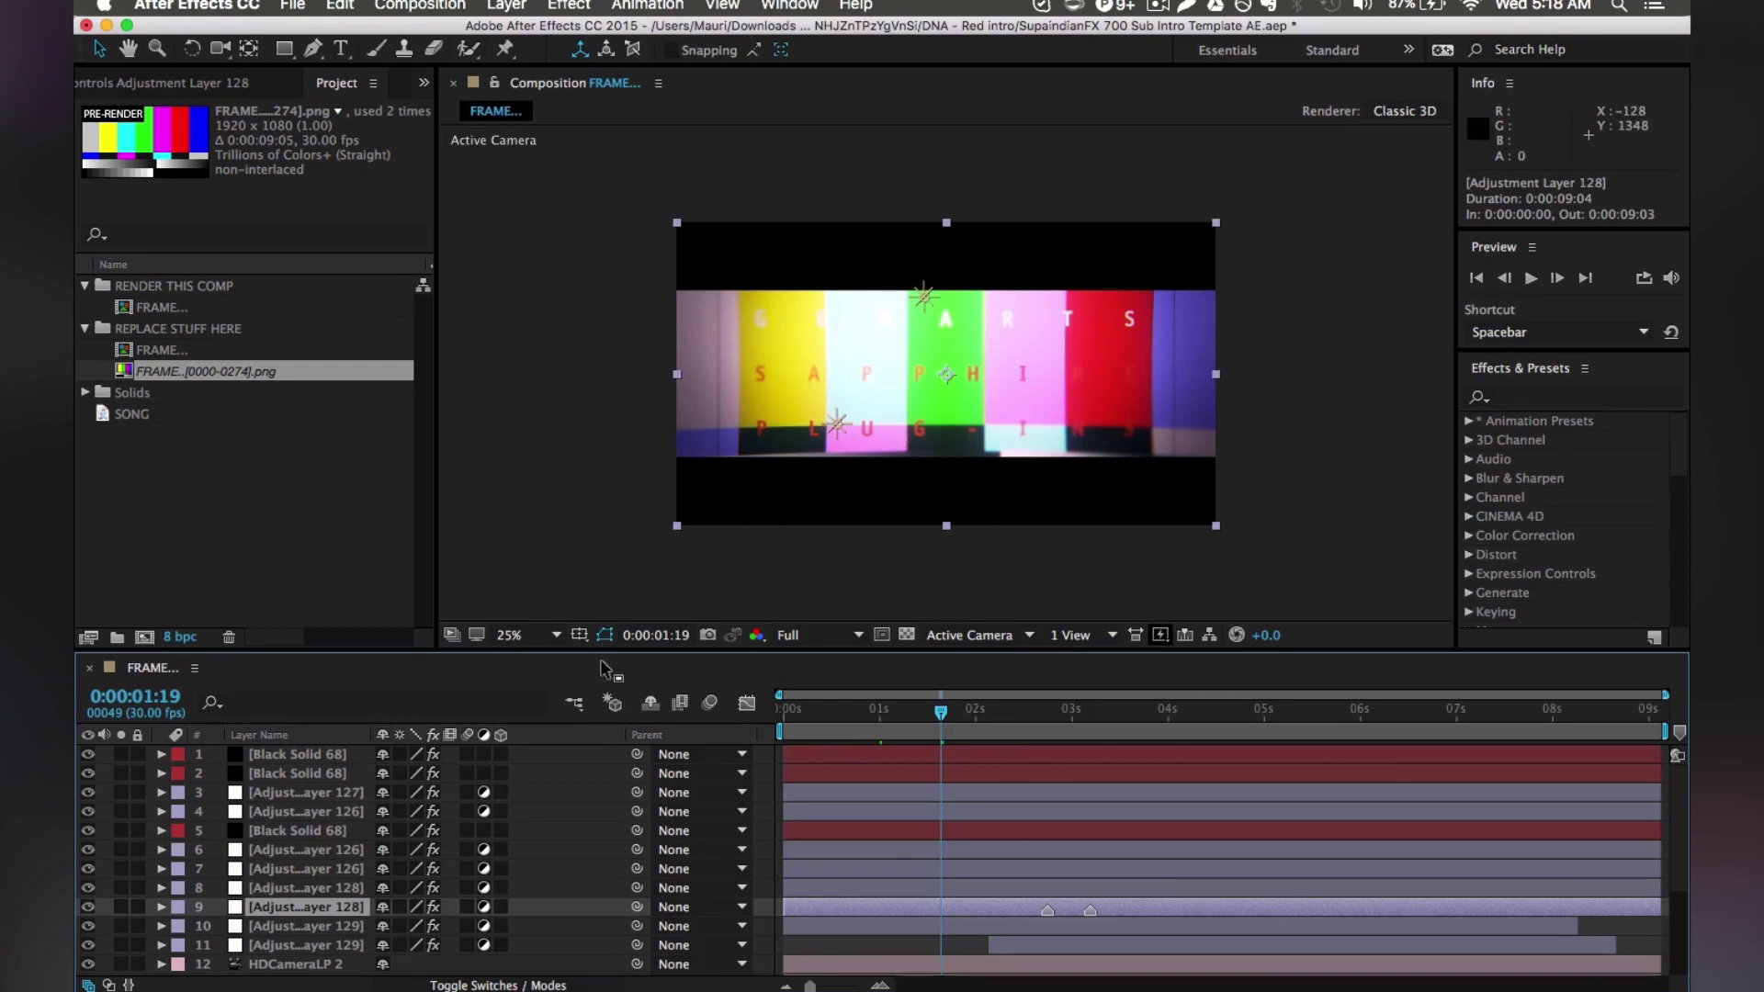
Hide the red placeholder lettering layer and open Replace Footage > File for the FRAME png footage.
{"action": "mouse_move", "coordinate": [357, 956]}
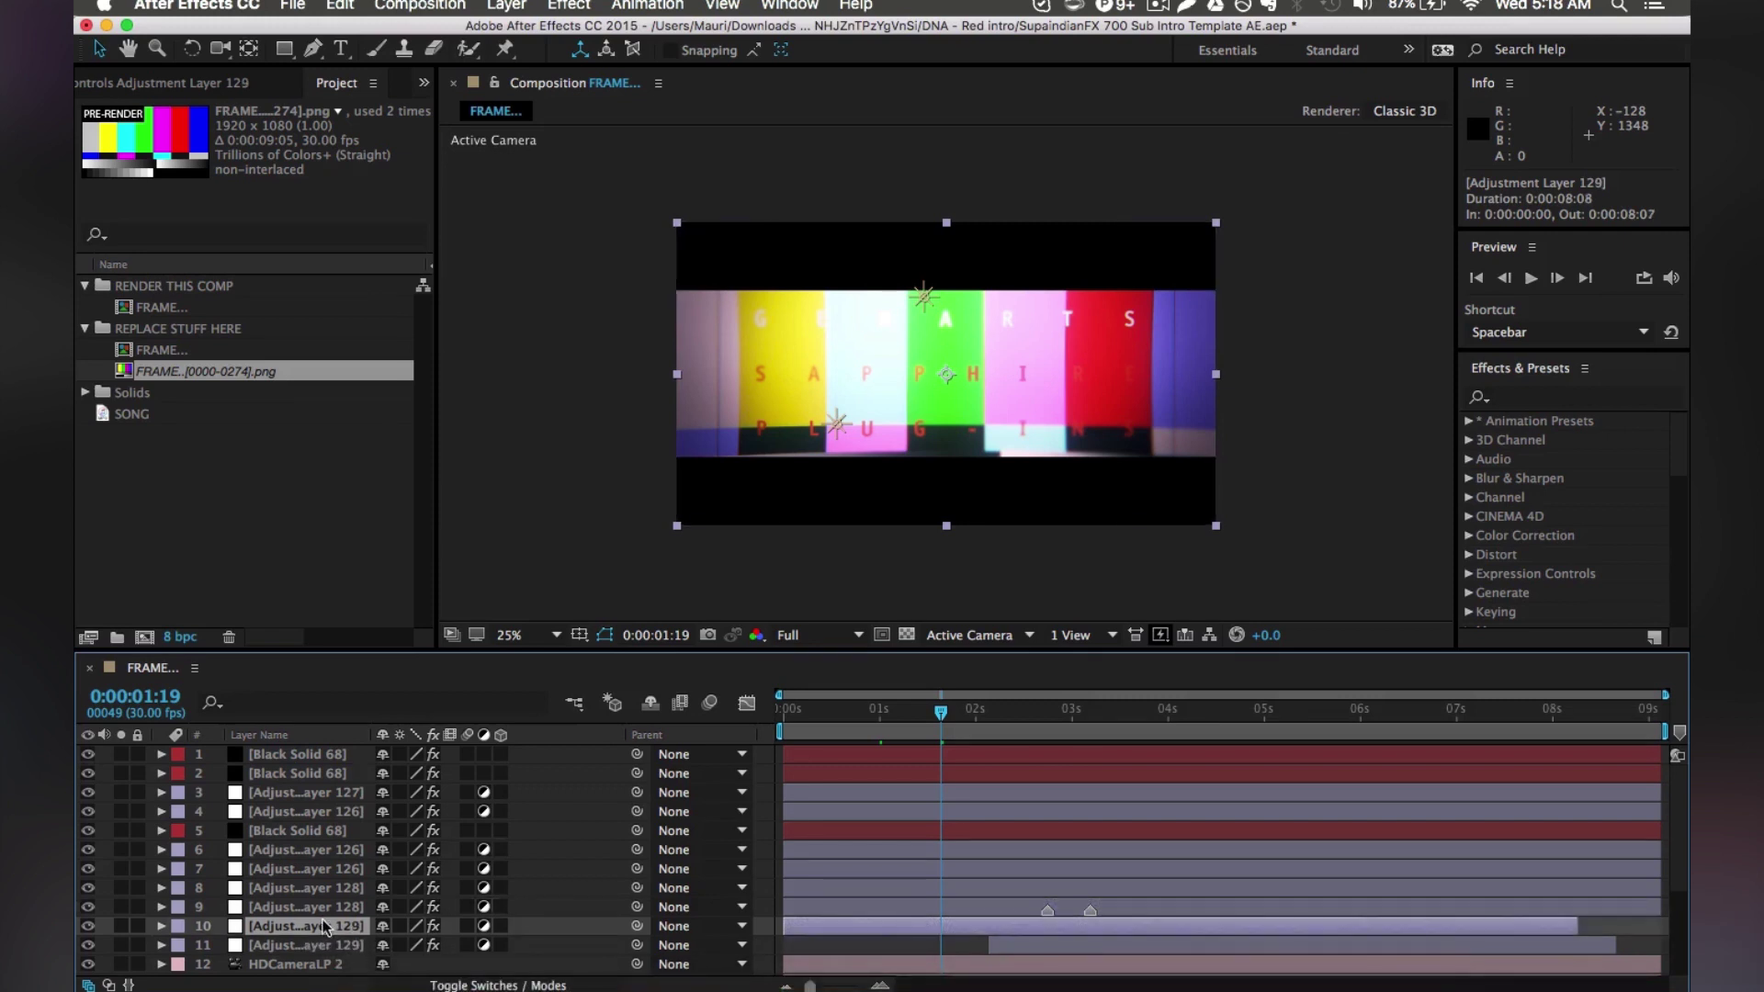
{"action": "left_click", "coordinate": [87, 907]}
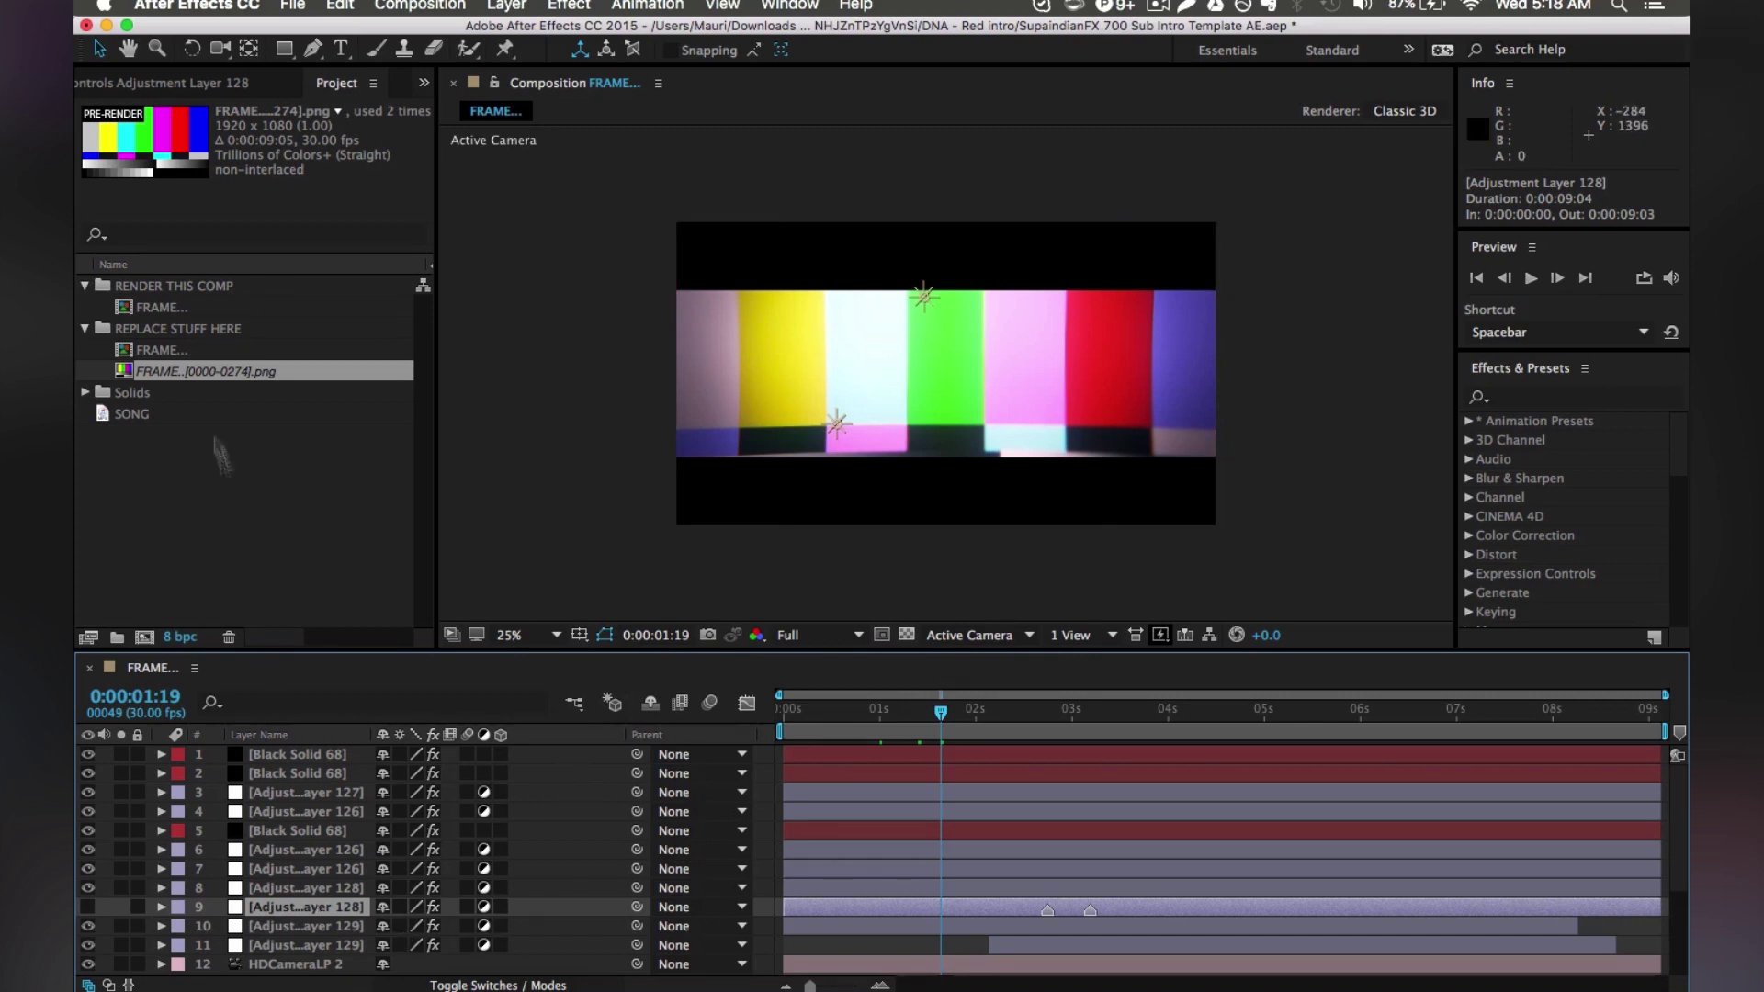
{"action": "right_click", "coordinate": [204, 375]}
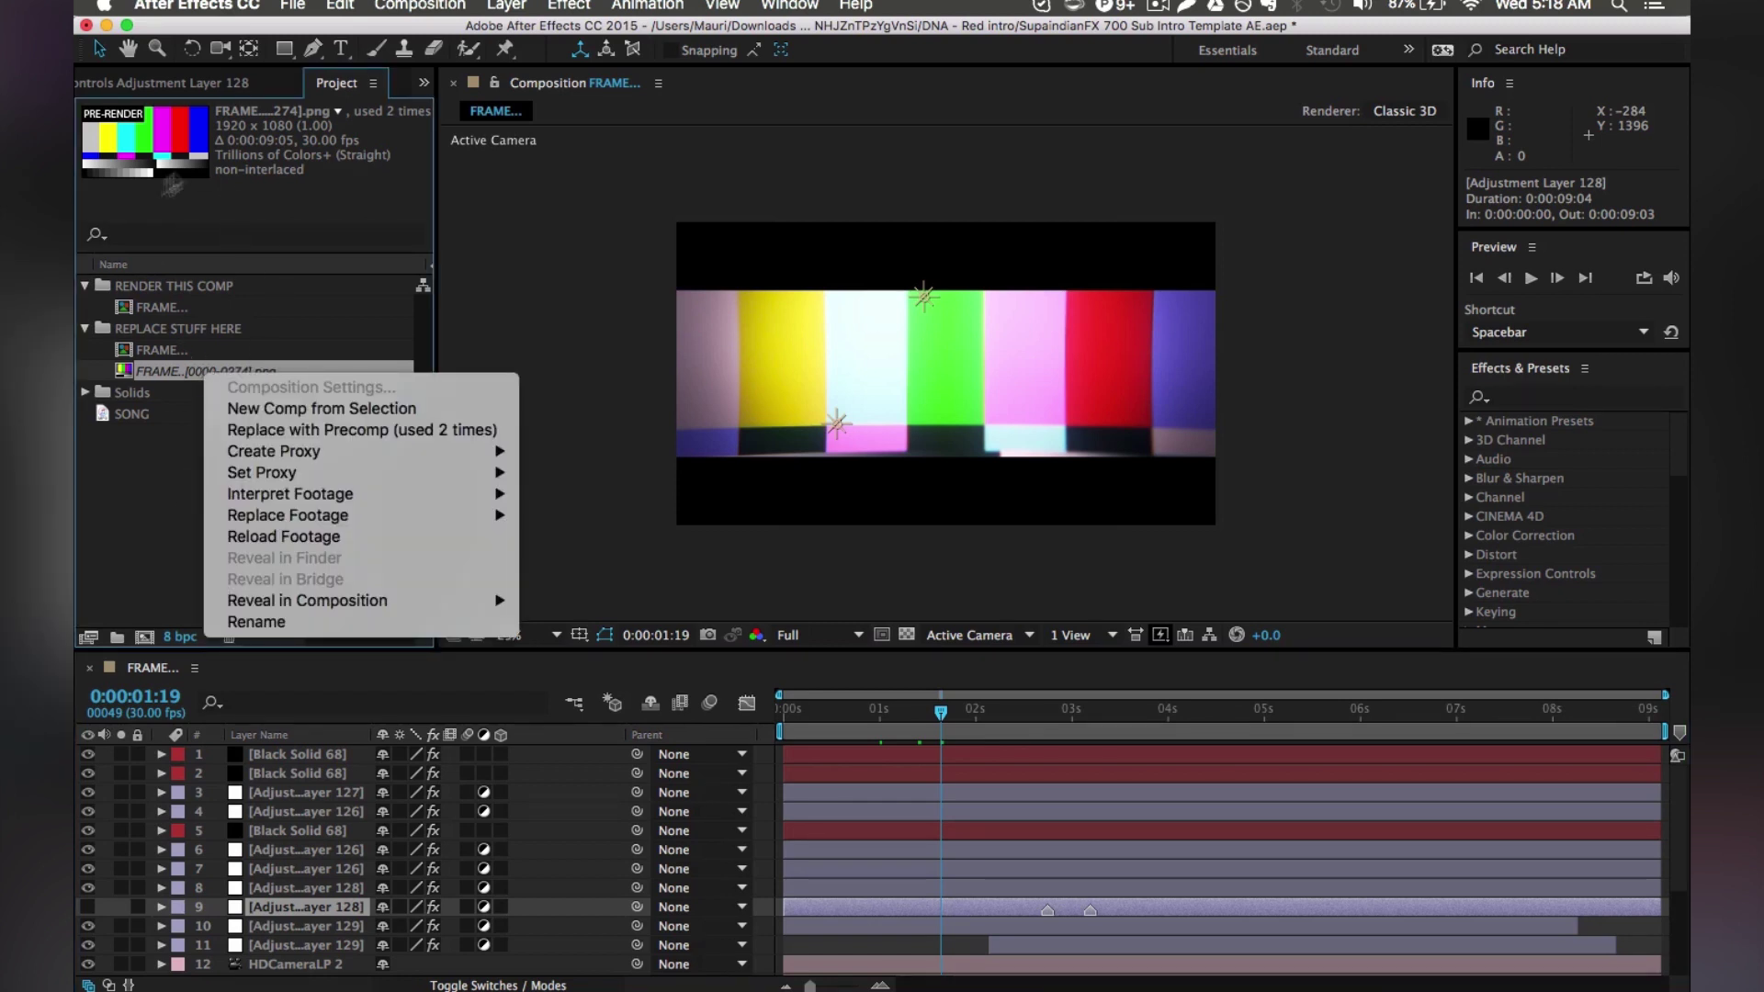
{"action": "mouse_move", "coordinate": [456, 522]}
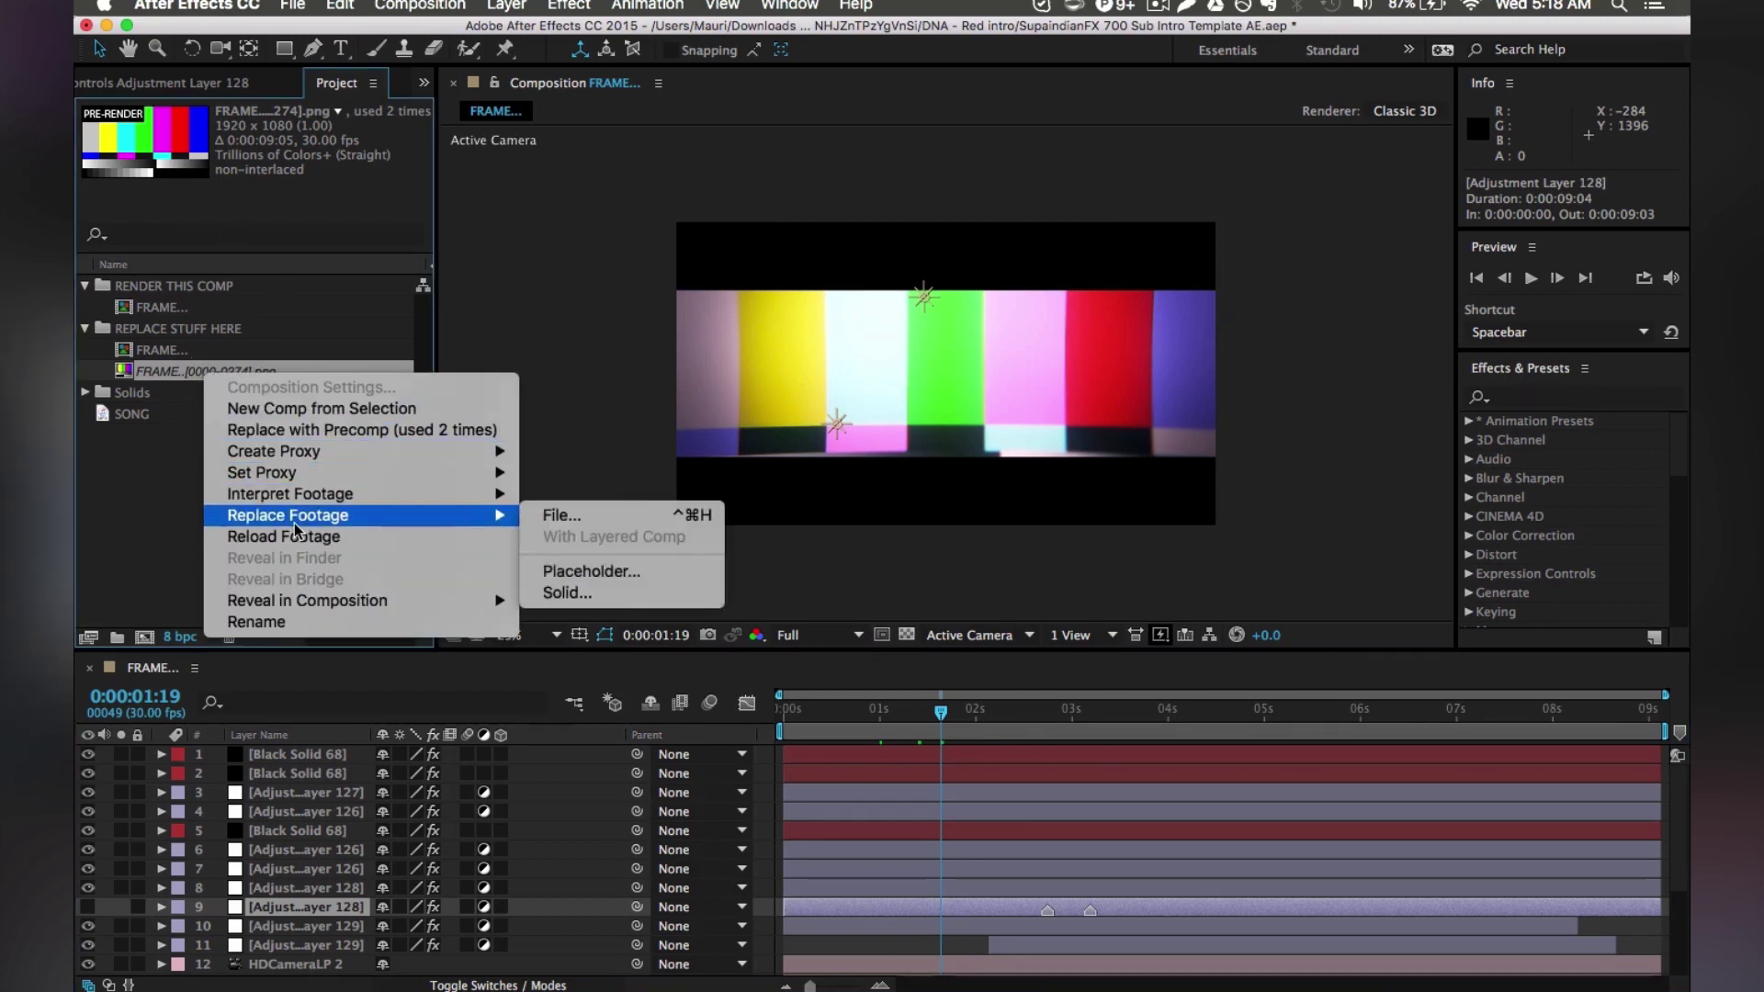
{"action": "key", "text": "Escape"}
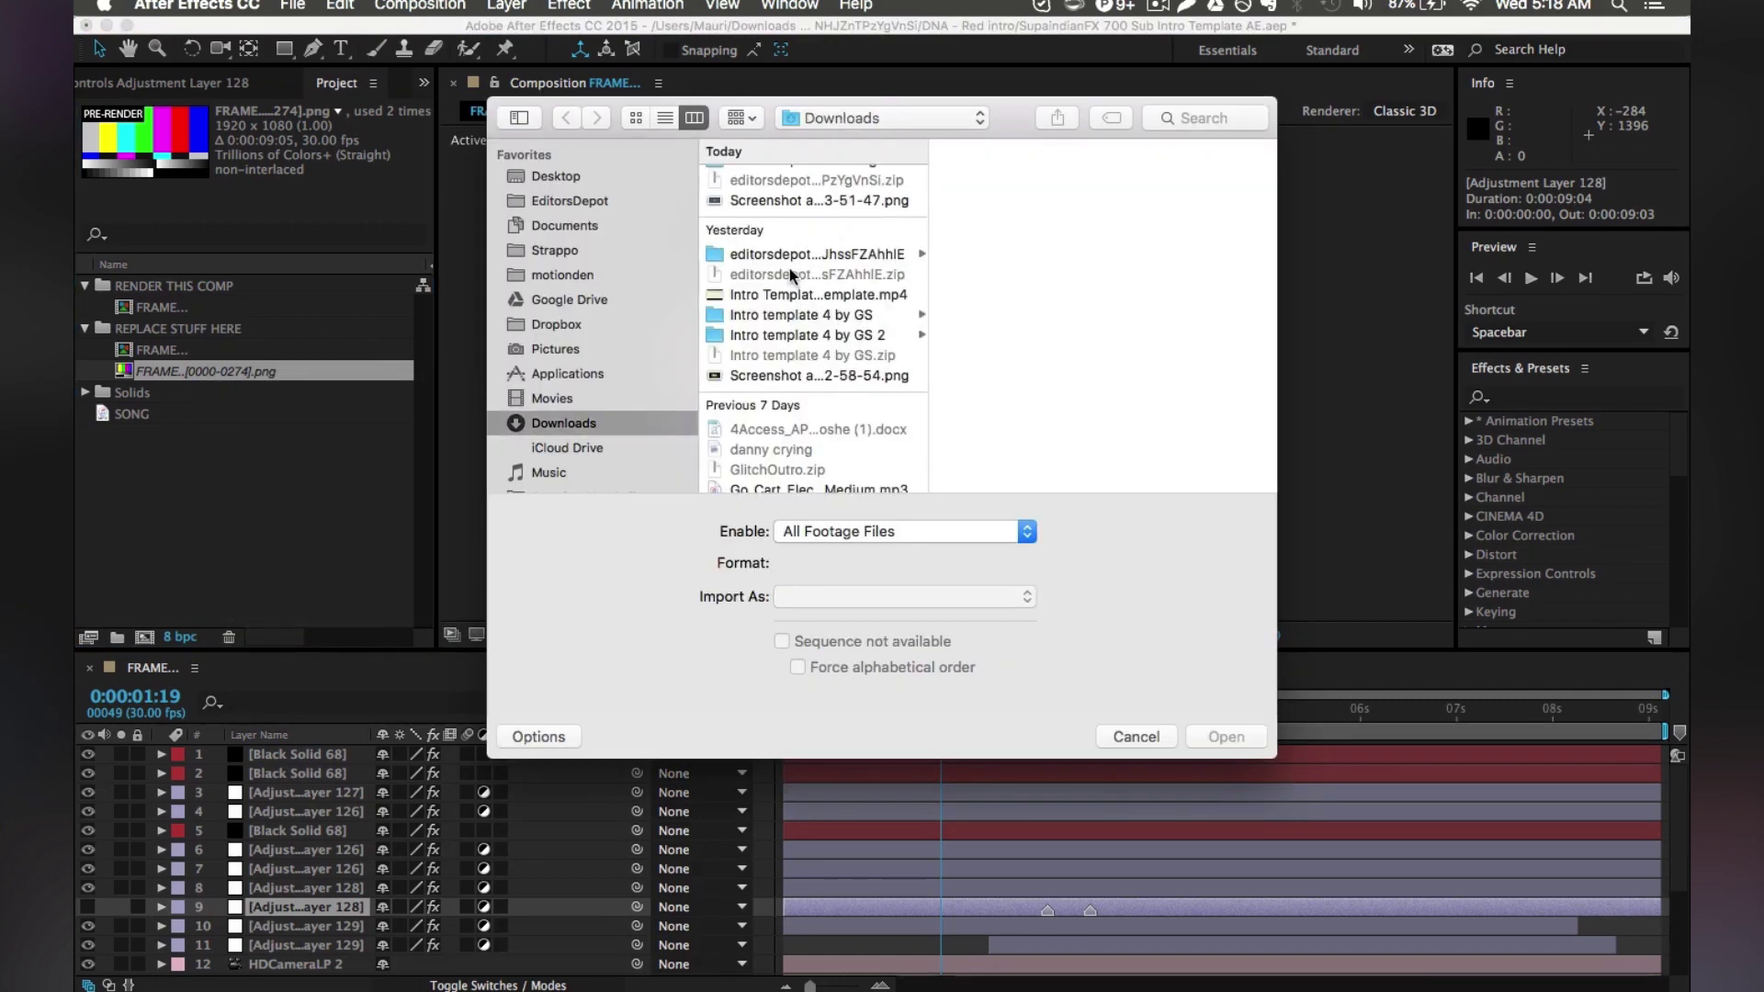
Navigate through the editorsdepot downloads to DNA - Red intro > PRE-RENDER.
{"action": "left_click", "coordinate": [792, 262]}
{"action": "scroll", "coordinate": [796, 257], "scroll_direction": "up", "scroll_amount": 1}
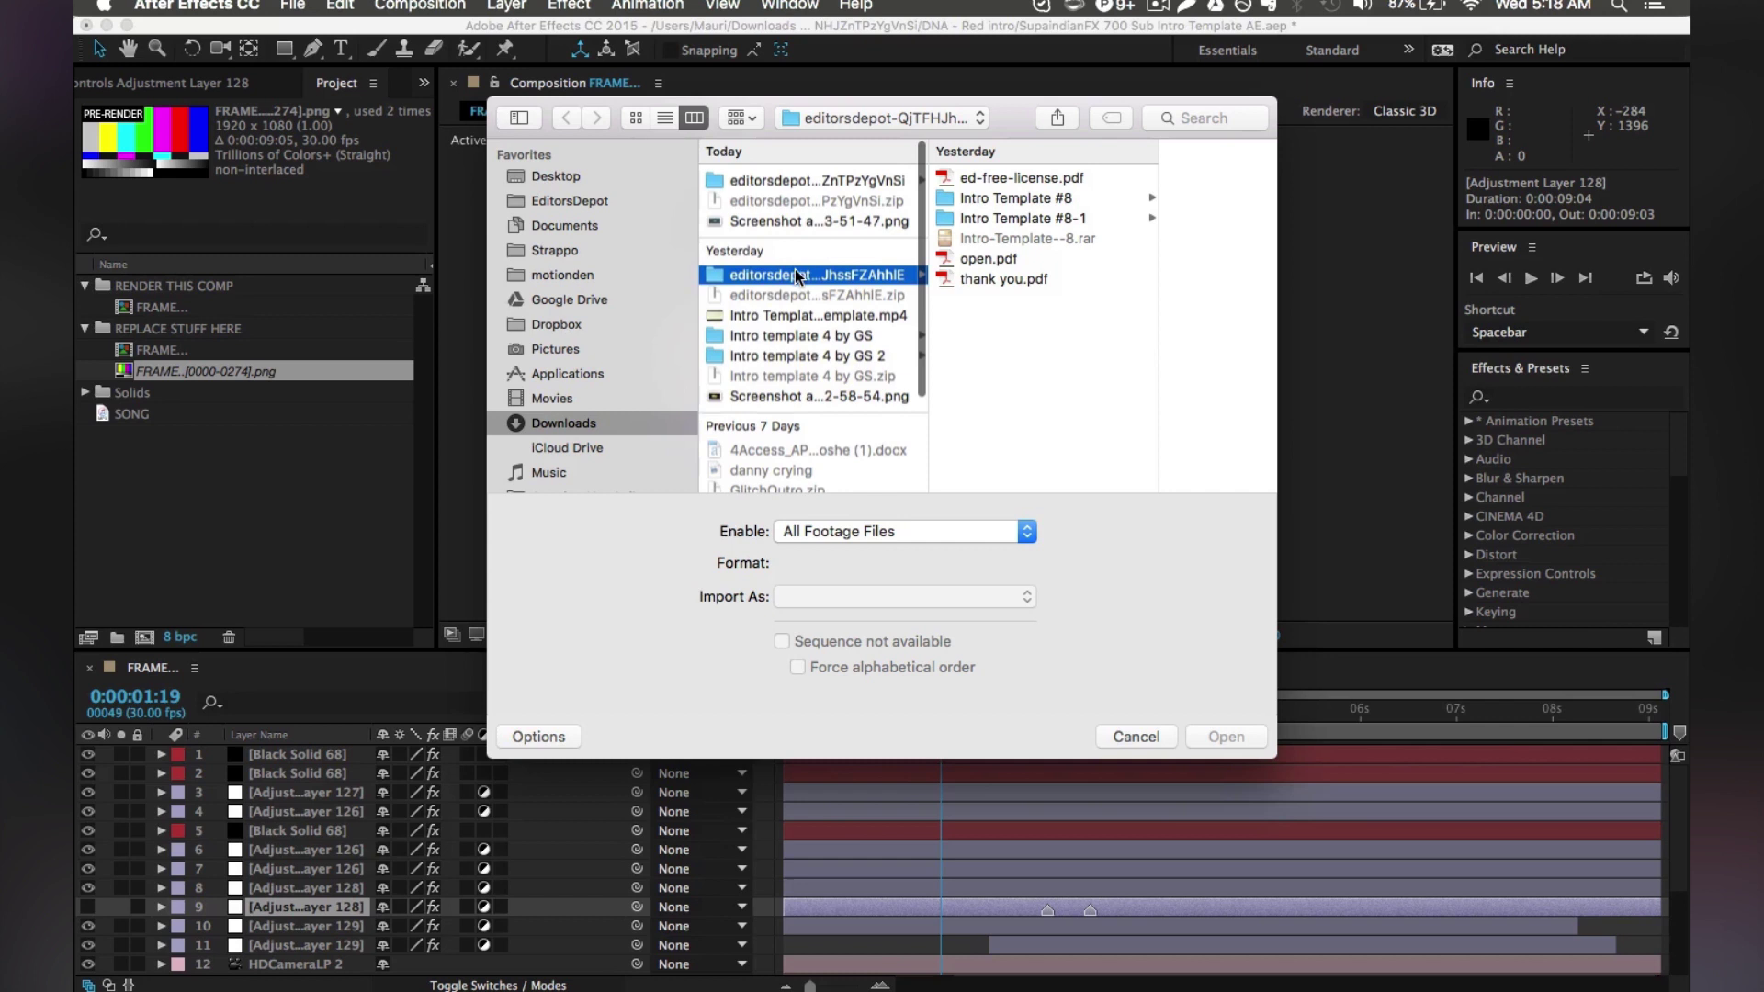
{"action": "left_click", "coordinate": [821, 181]}
{"action": "left_click", "coordinate": [976, 179]}
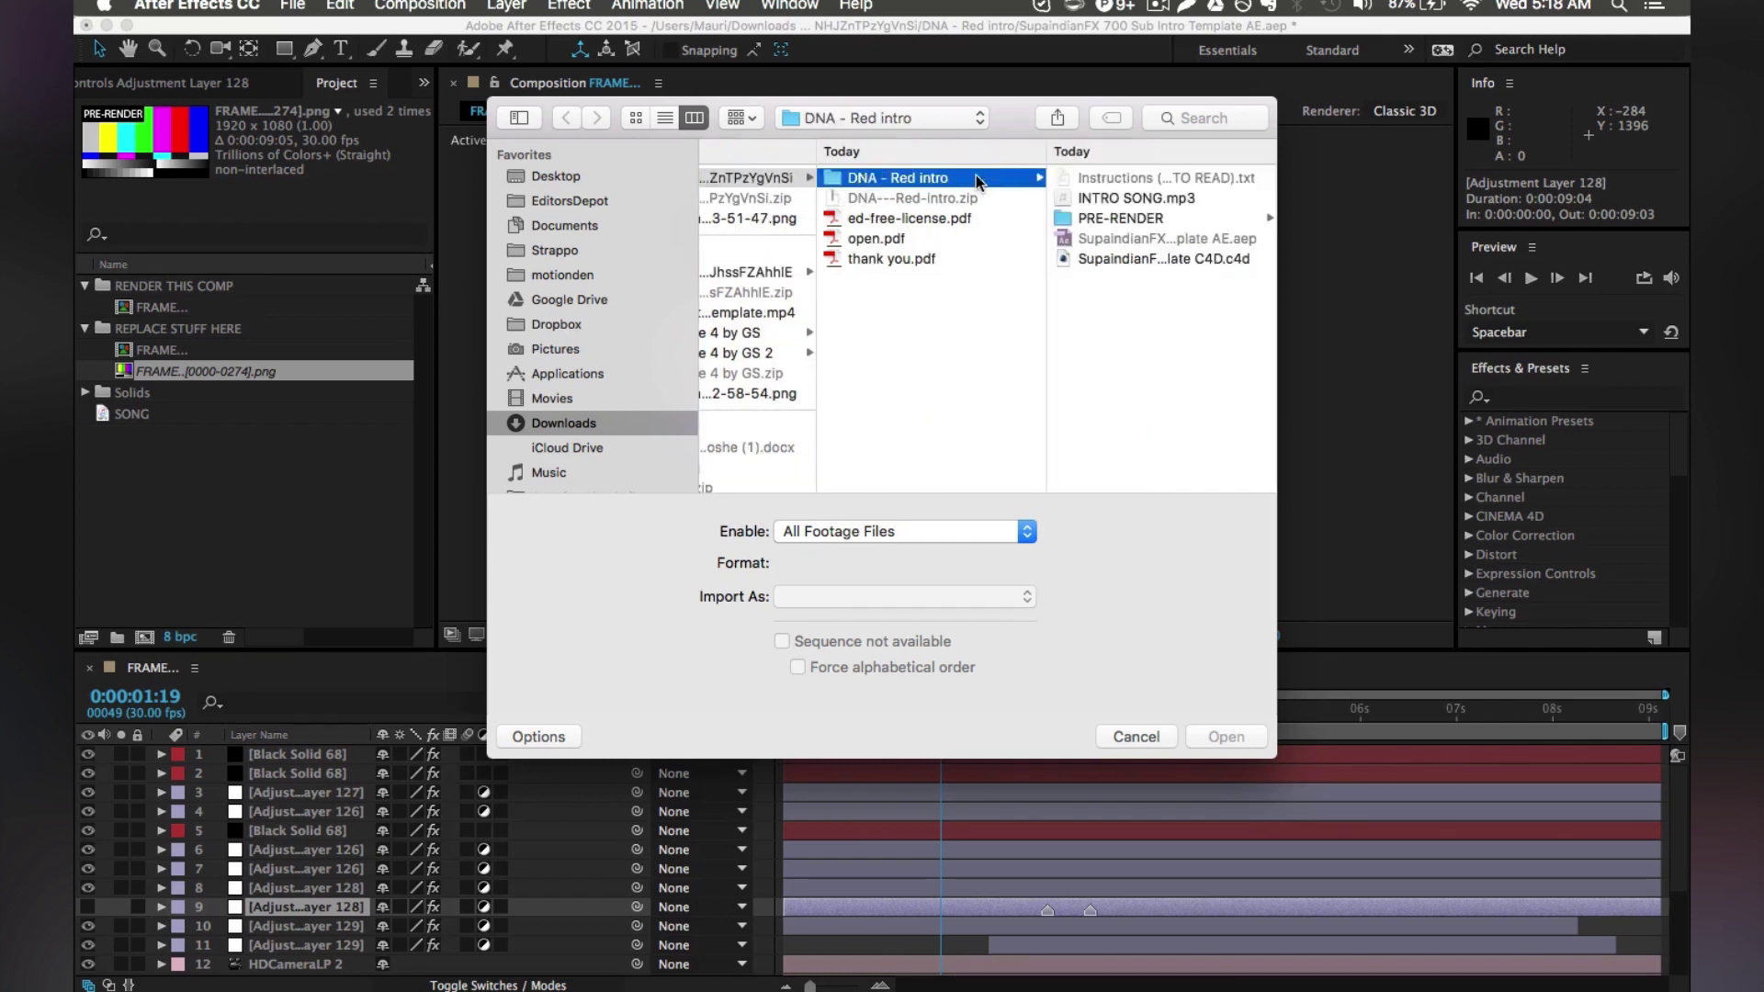
{"action": "key", "text": "Right"}
{"action": "left_click", "coordinate": [926, 220]}
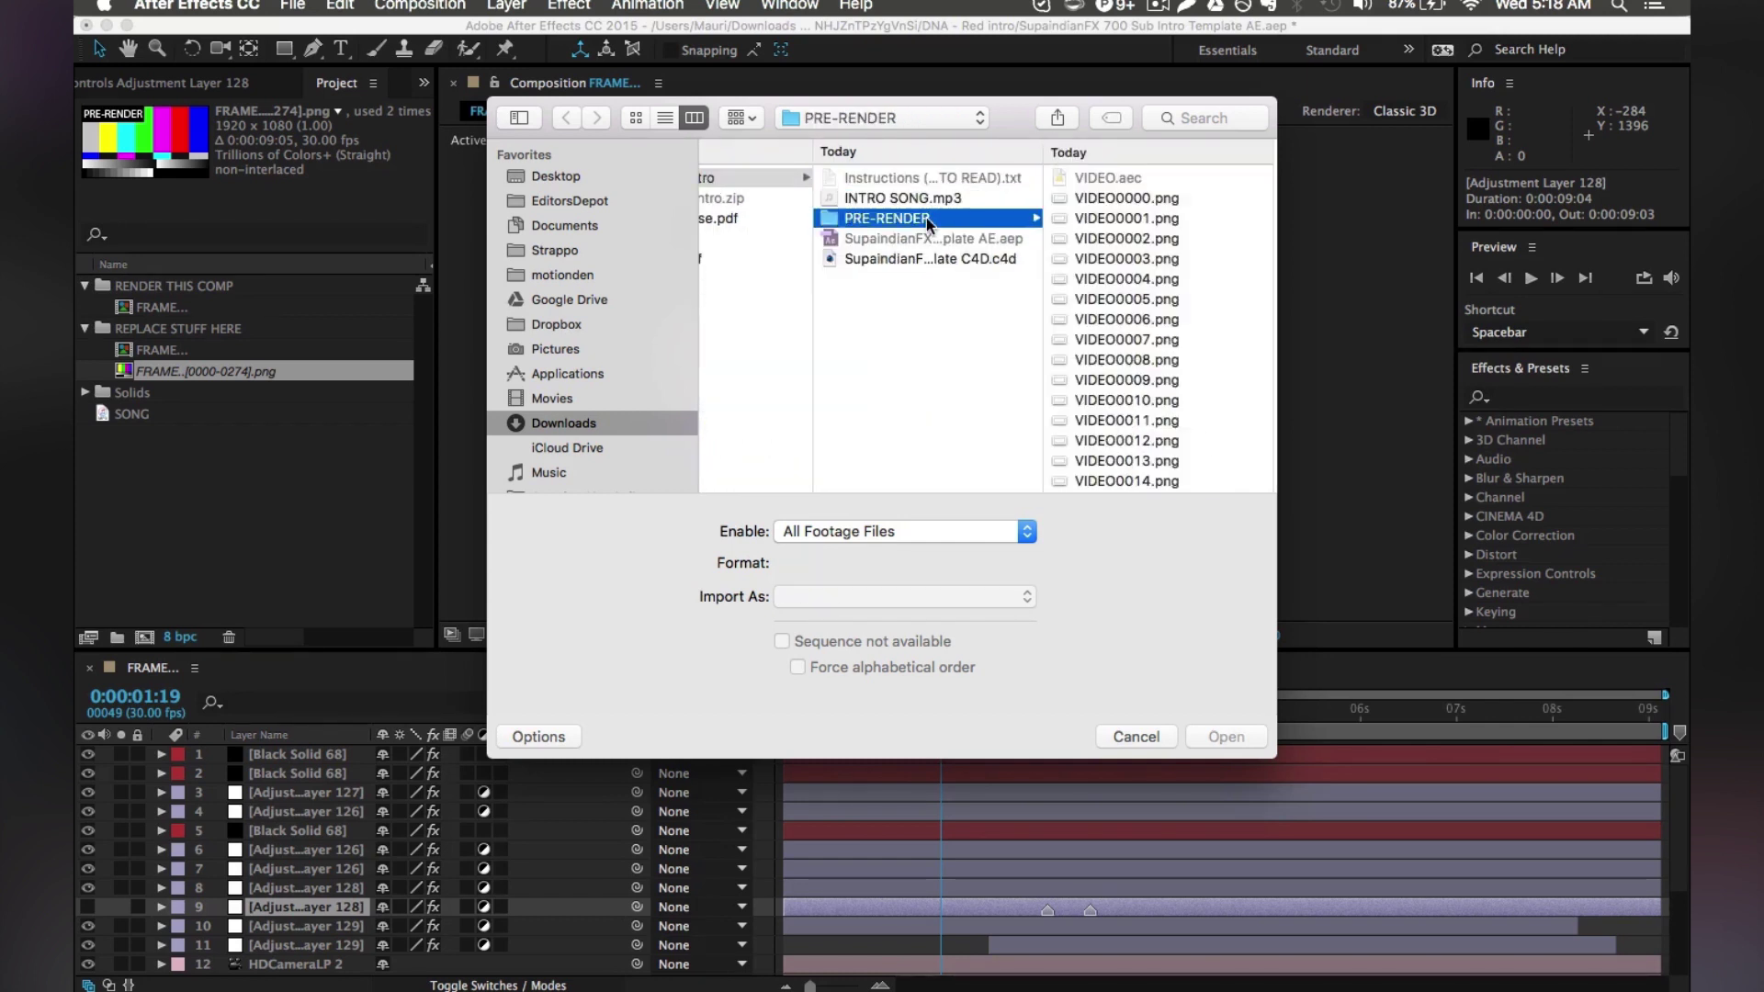
Select all VIDEO PNG frames, tick PNG Sequence, and import them as the replacement.
{"action": "left_click", "coordinate": [1080, 199]}
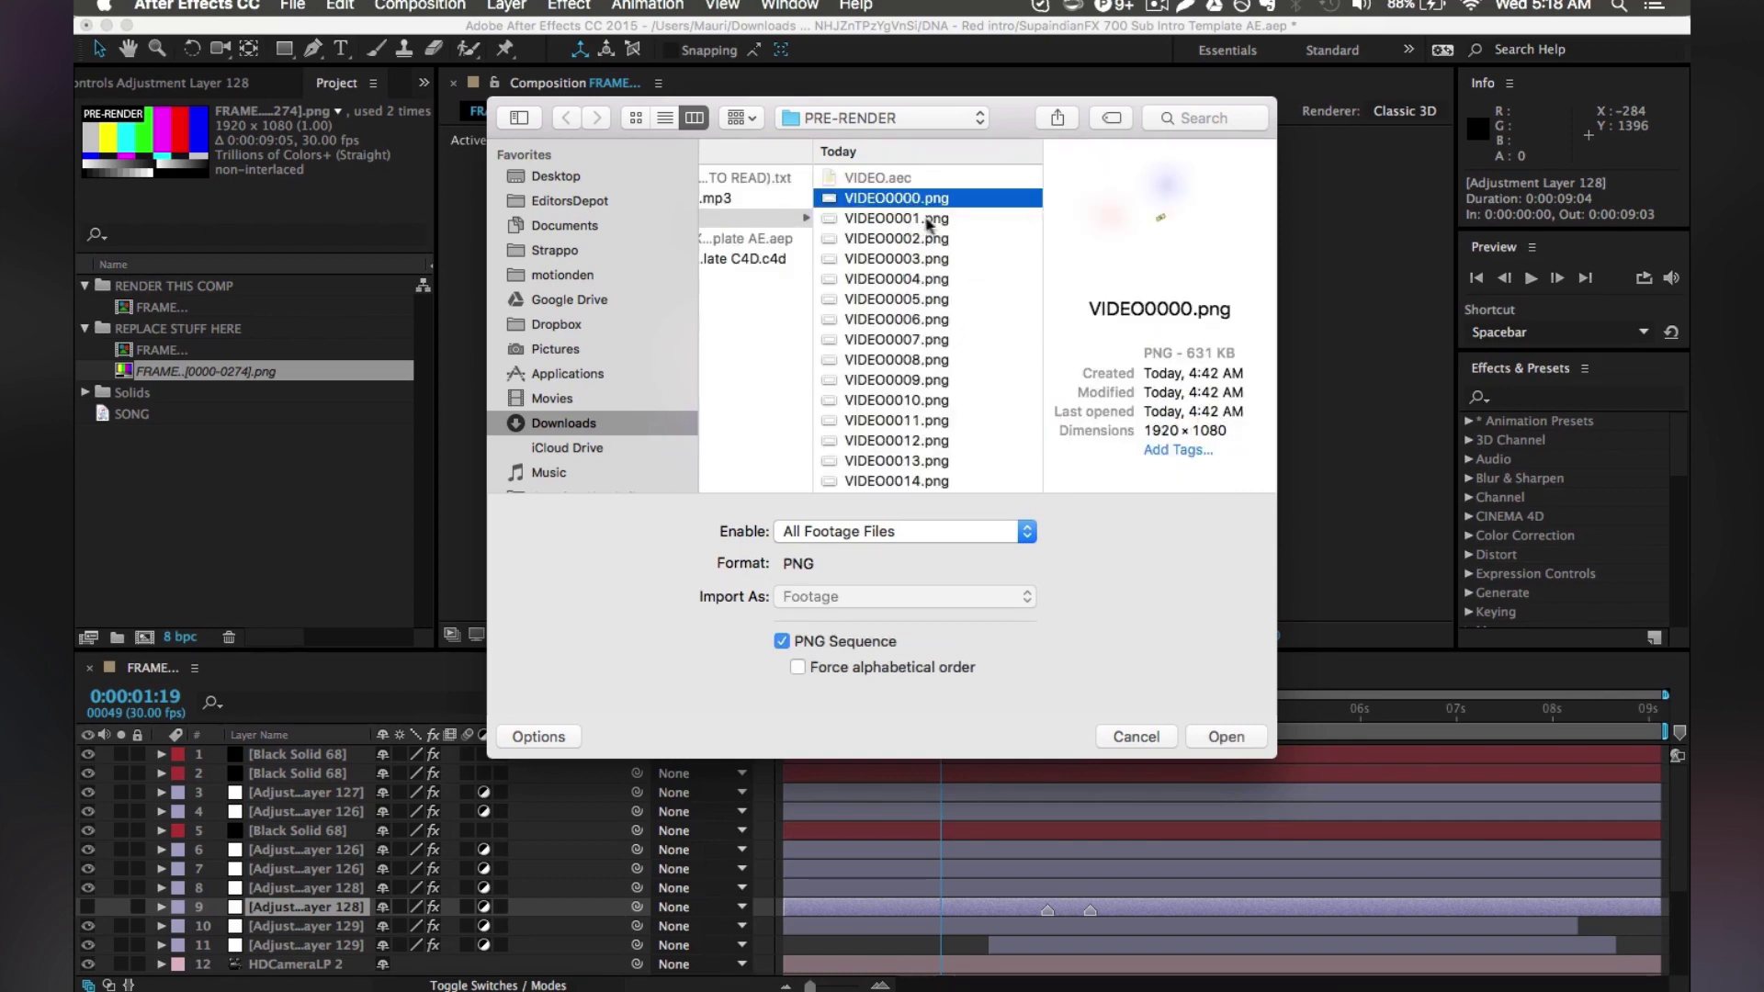
{"action": "scroll", "coordinate": [994, 301], "scroll_direction": "down", "scroll_amount": 3}
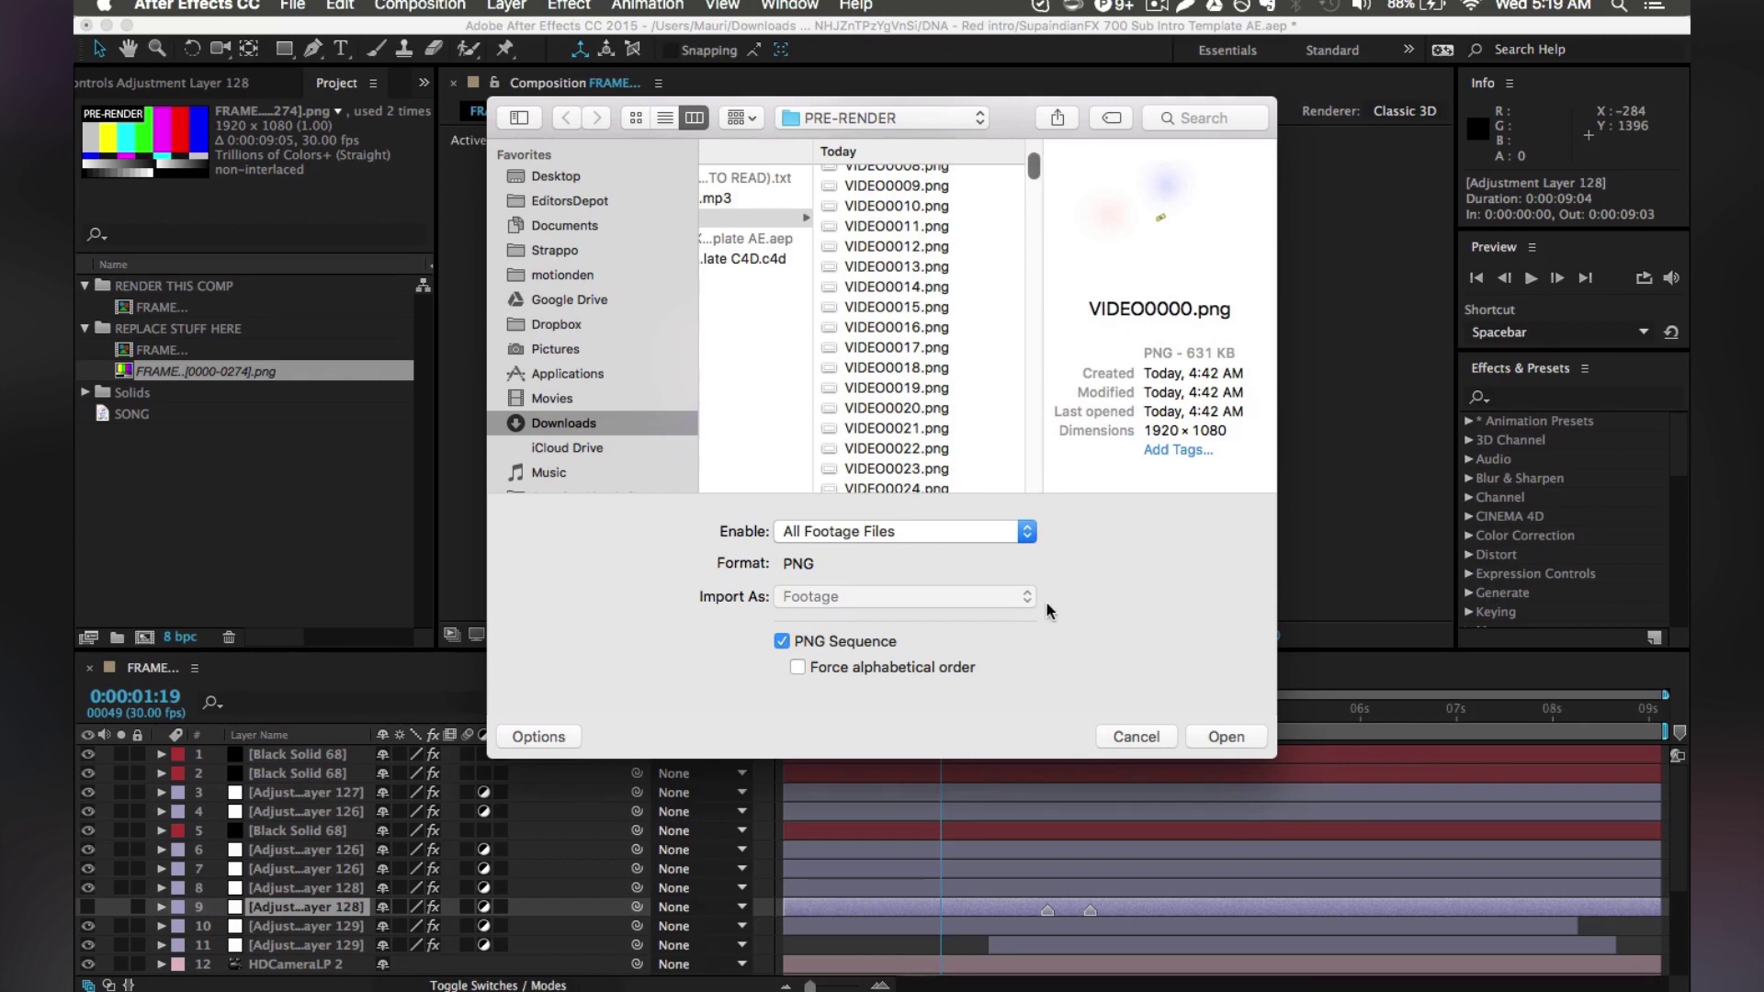
{"action": "left_click", "coordinate": [1029, 487]}
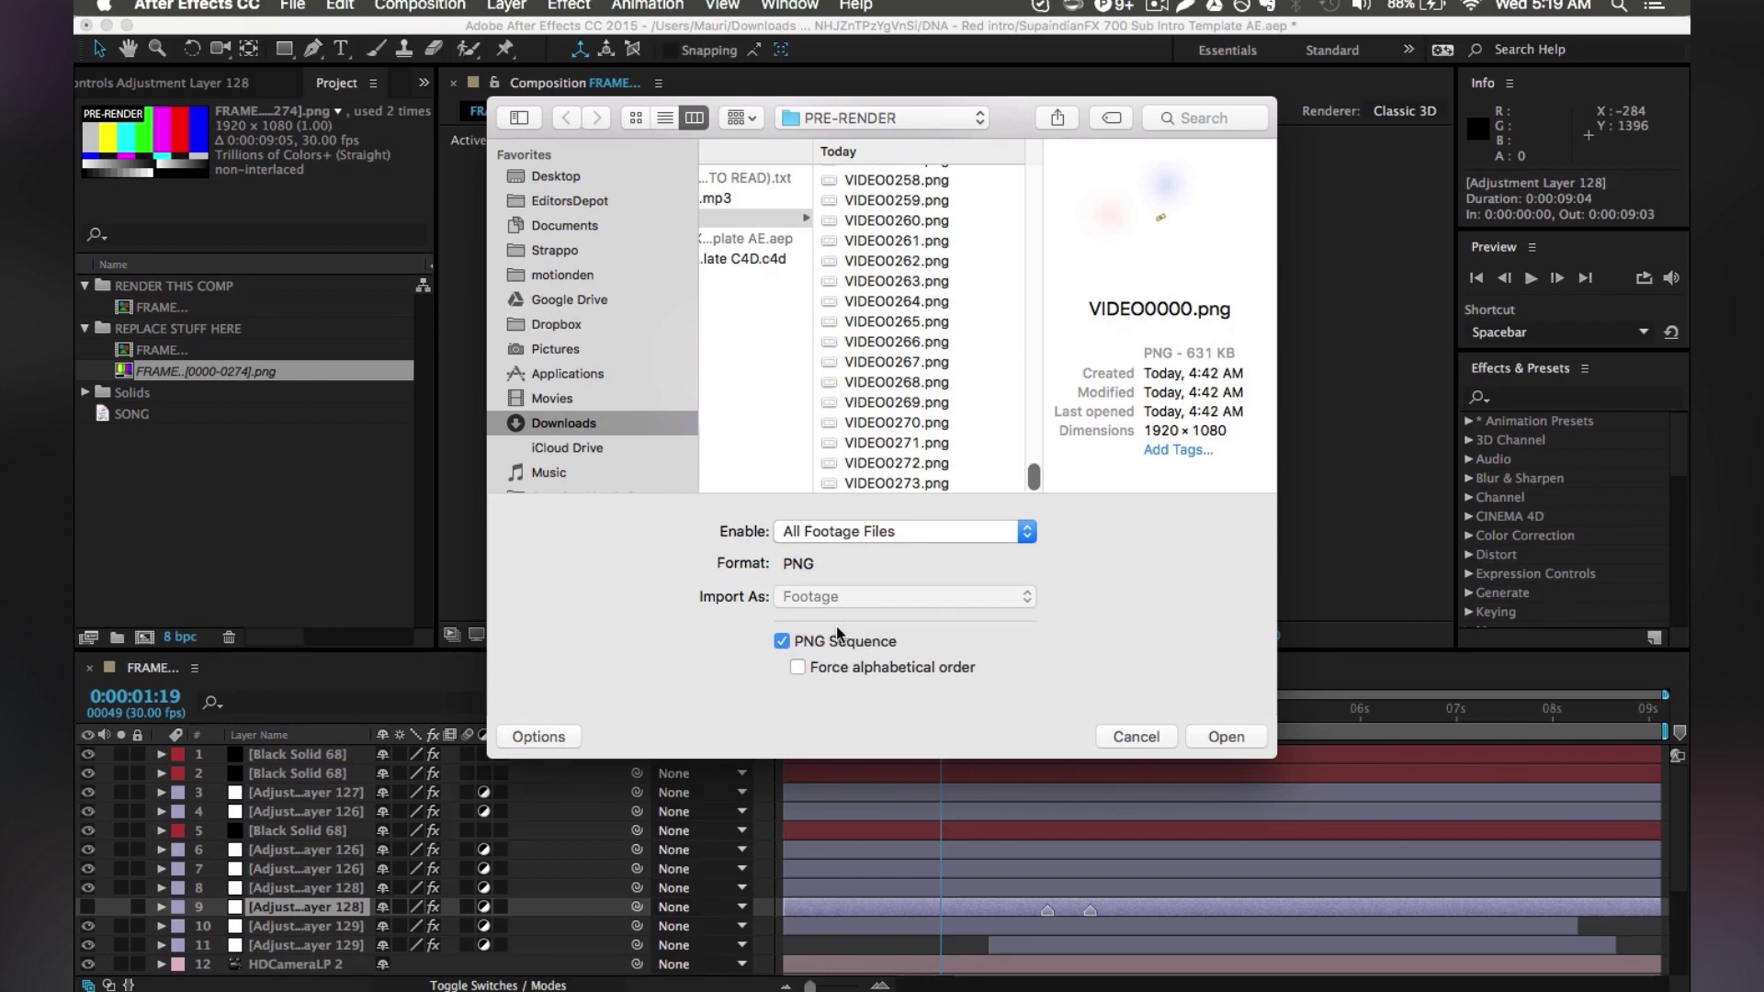
{"action": "key", "text": "super+a"}
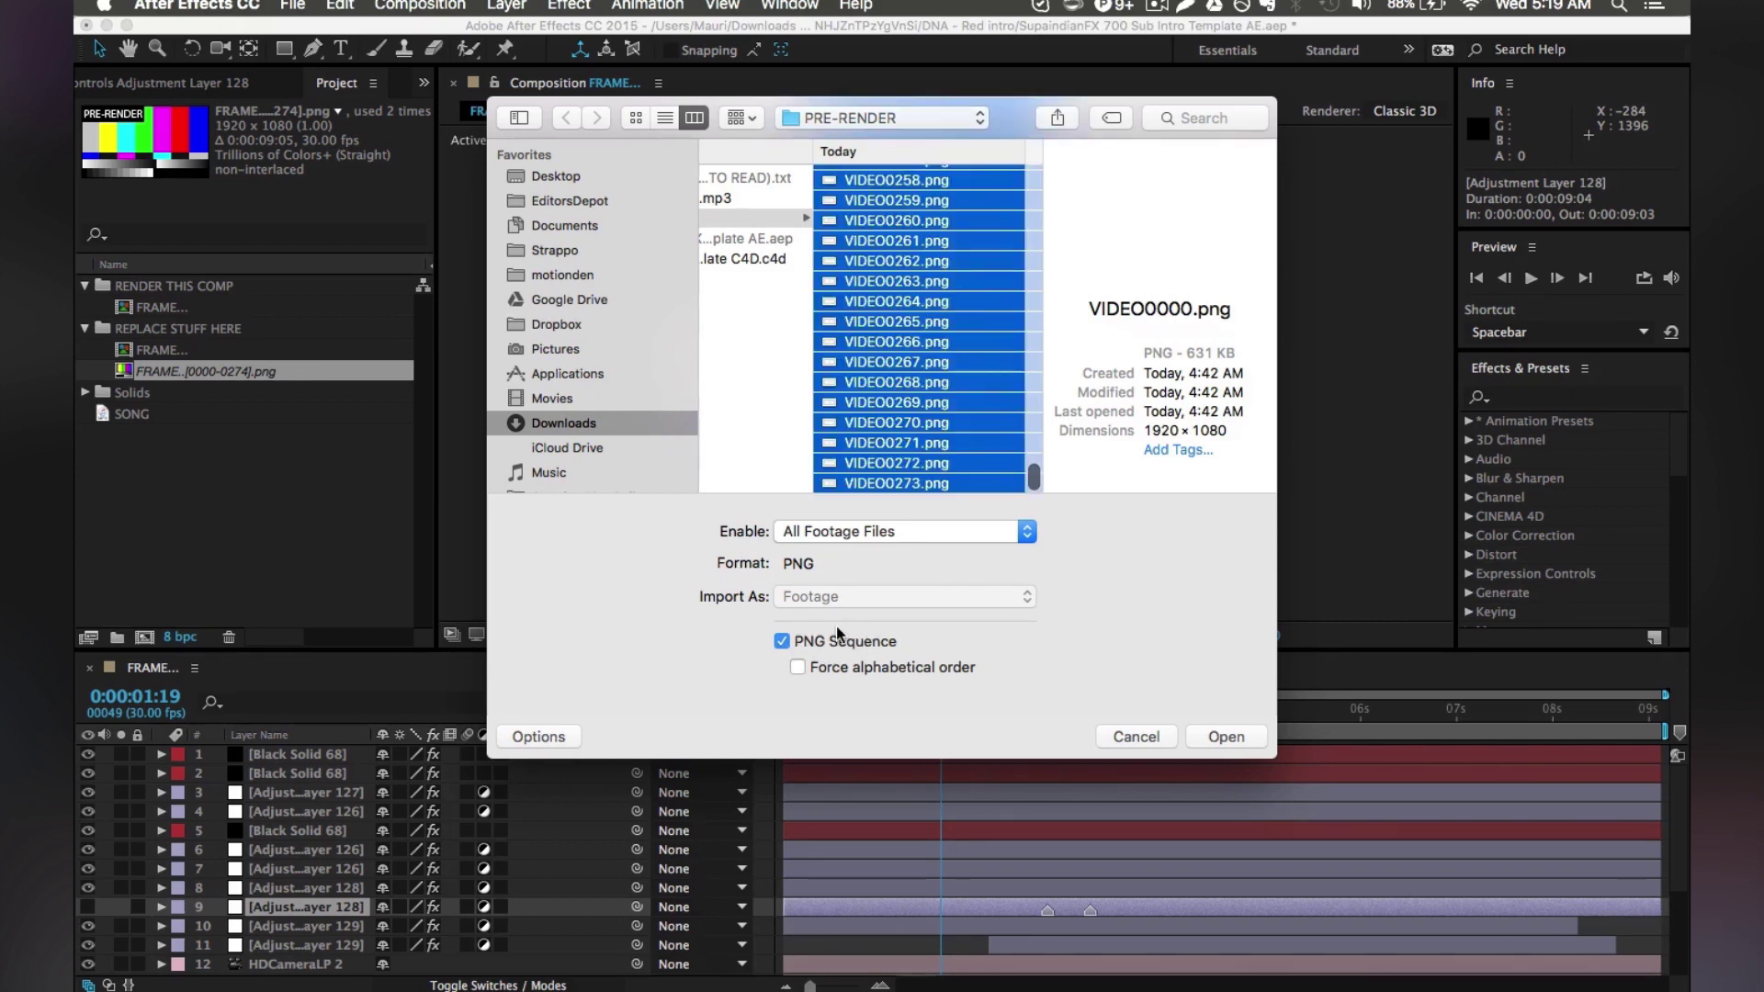
{"action": "left_click", "coordinate": [836, 643]}
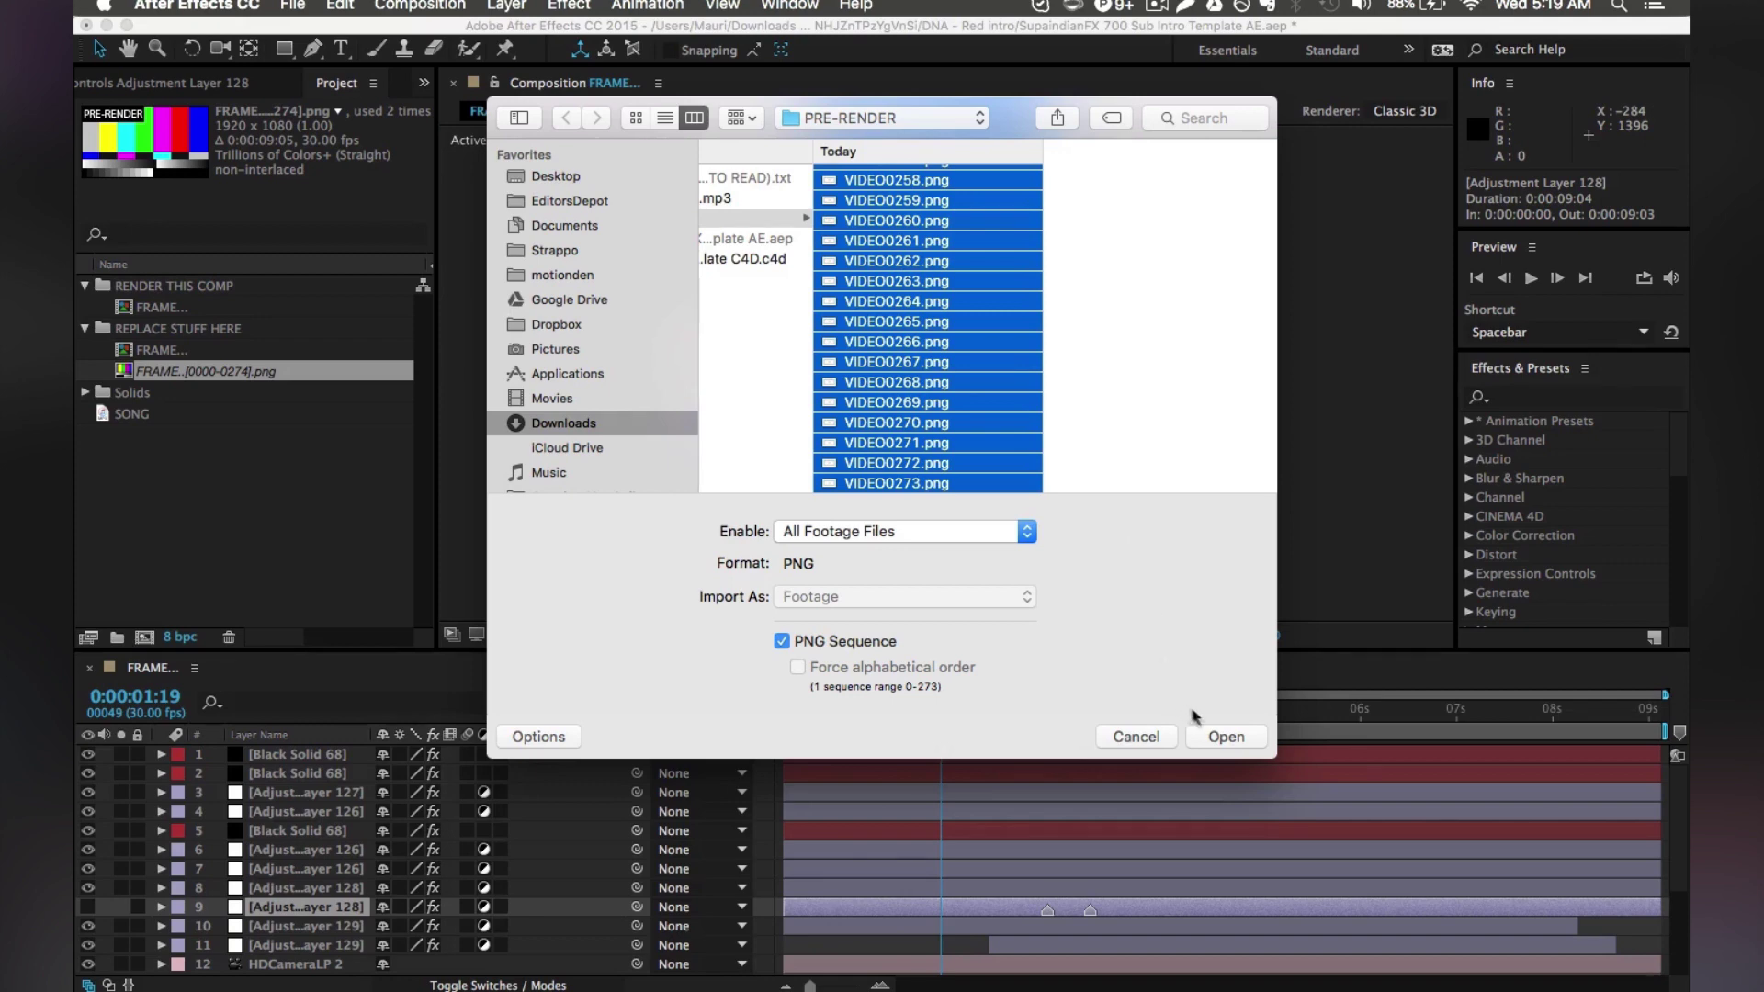
{"action": "left_click", "coordinate": [1223, 737]}
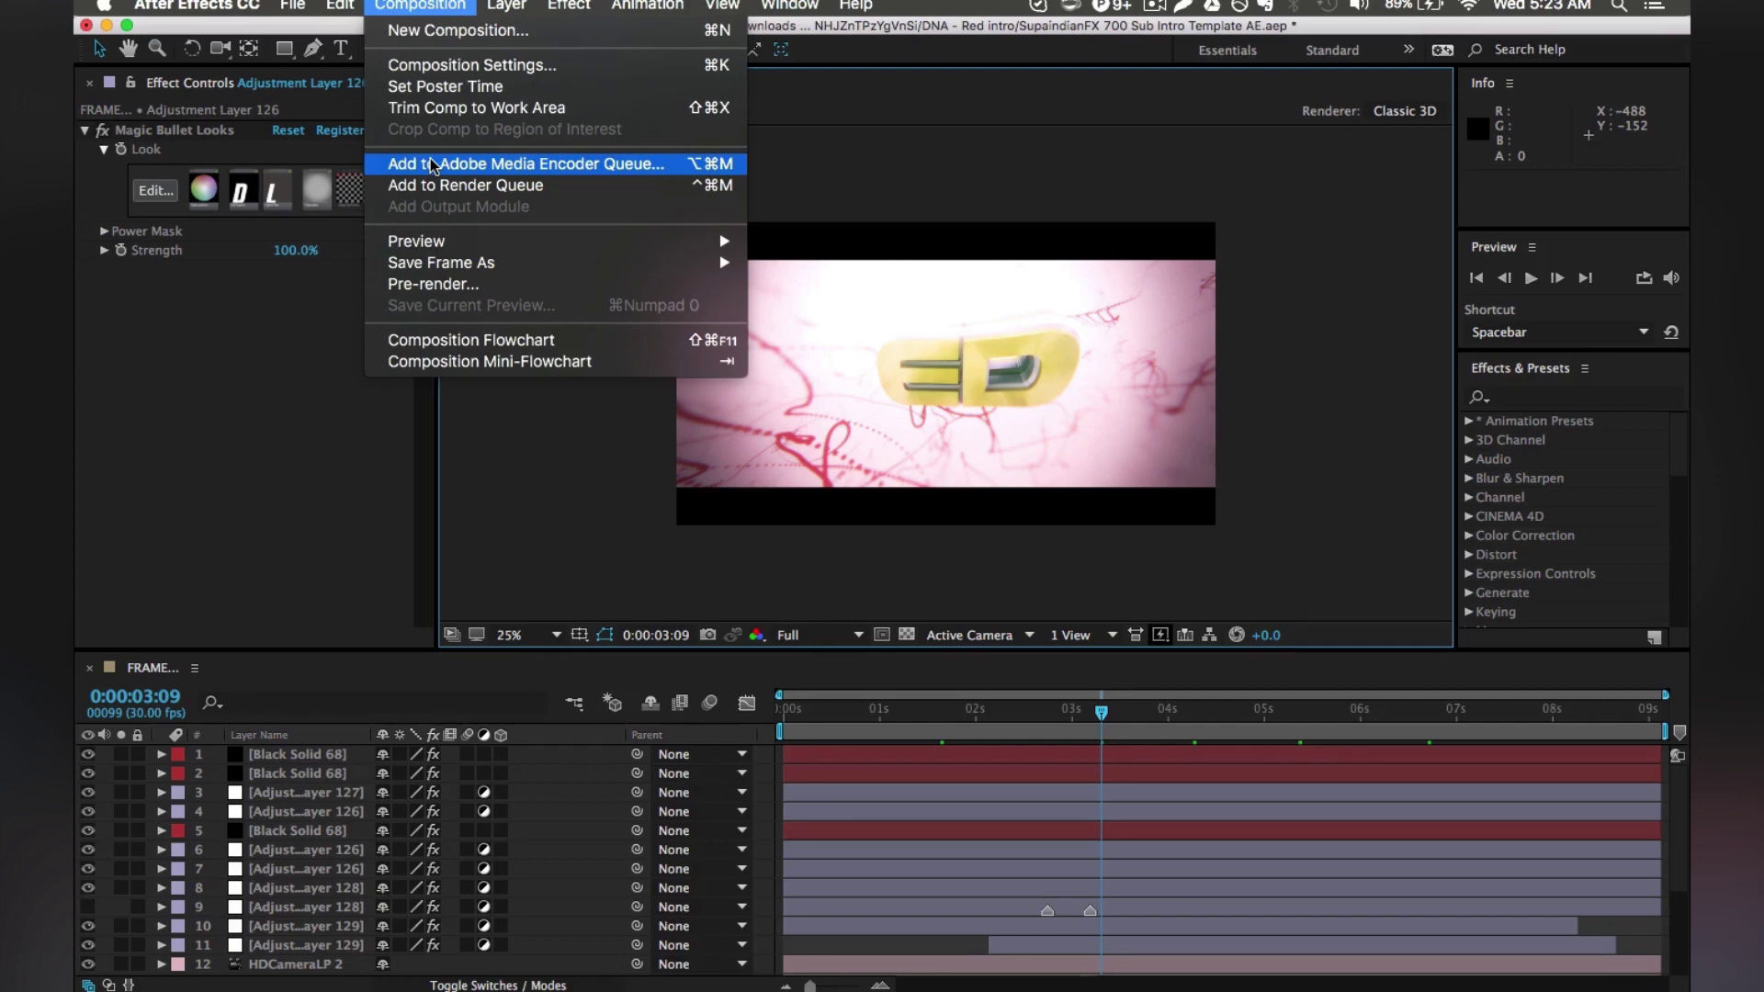
Send the FRAME composition to the Adobe Media Encoder queue.
{"action": "left_click", "coordinate": [431, 166]}
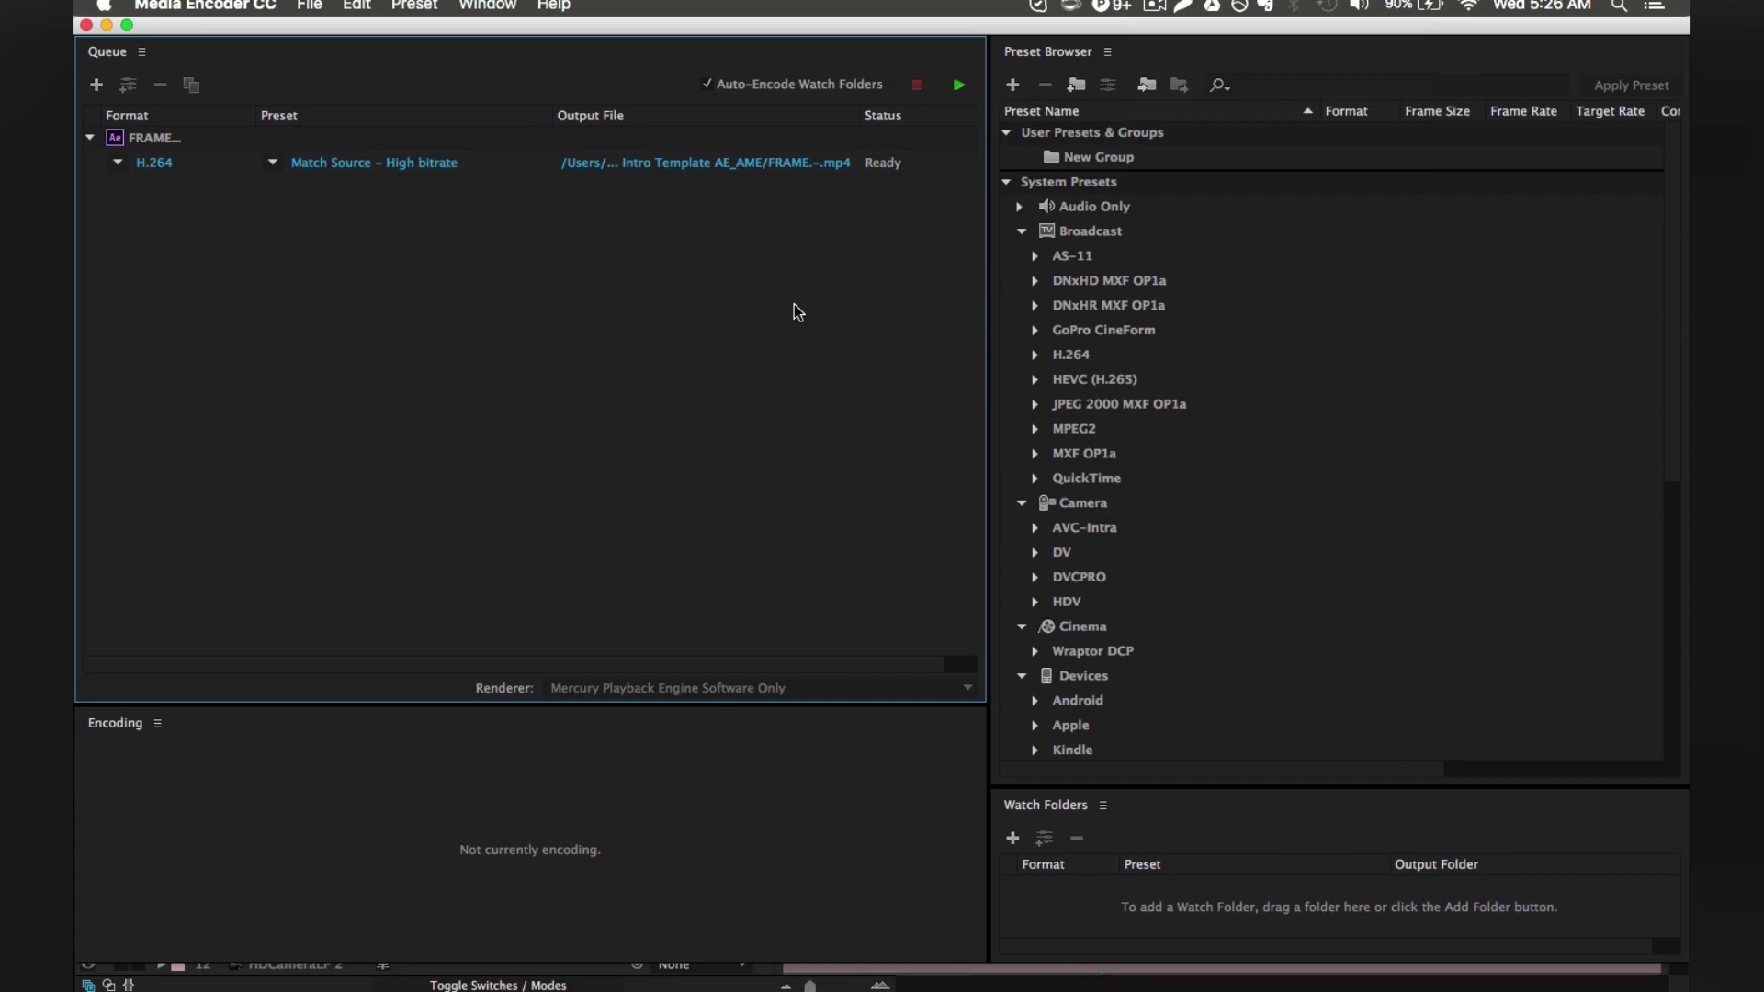
Enable Use Maximum Render Quality with H.264 format in the export settings.
{"action": "left_click", "coordinate": [406, 162]}
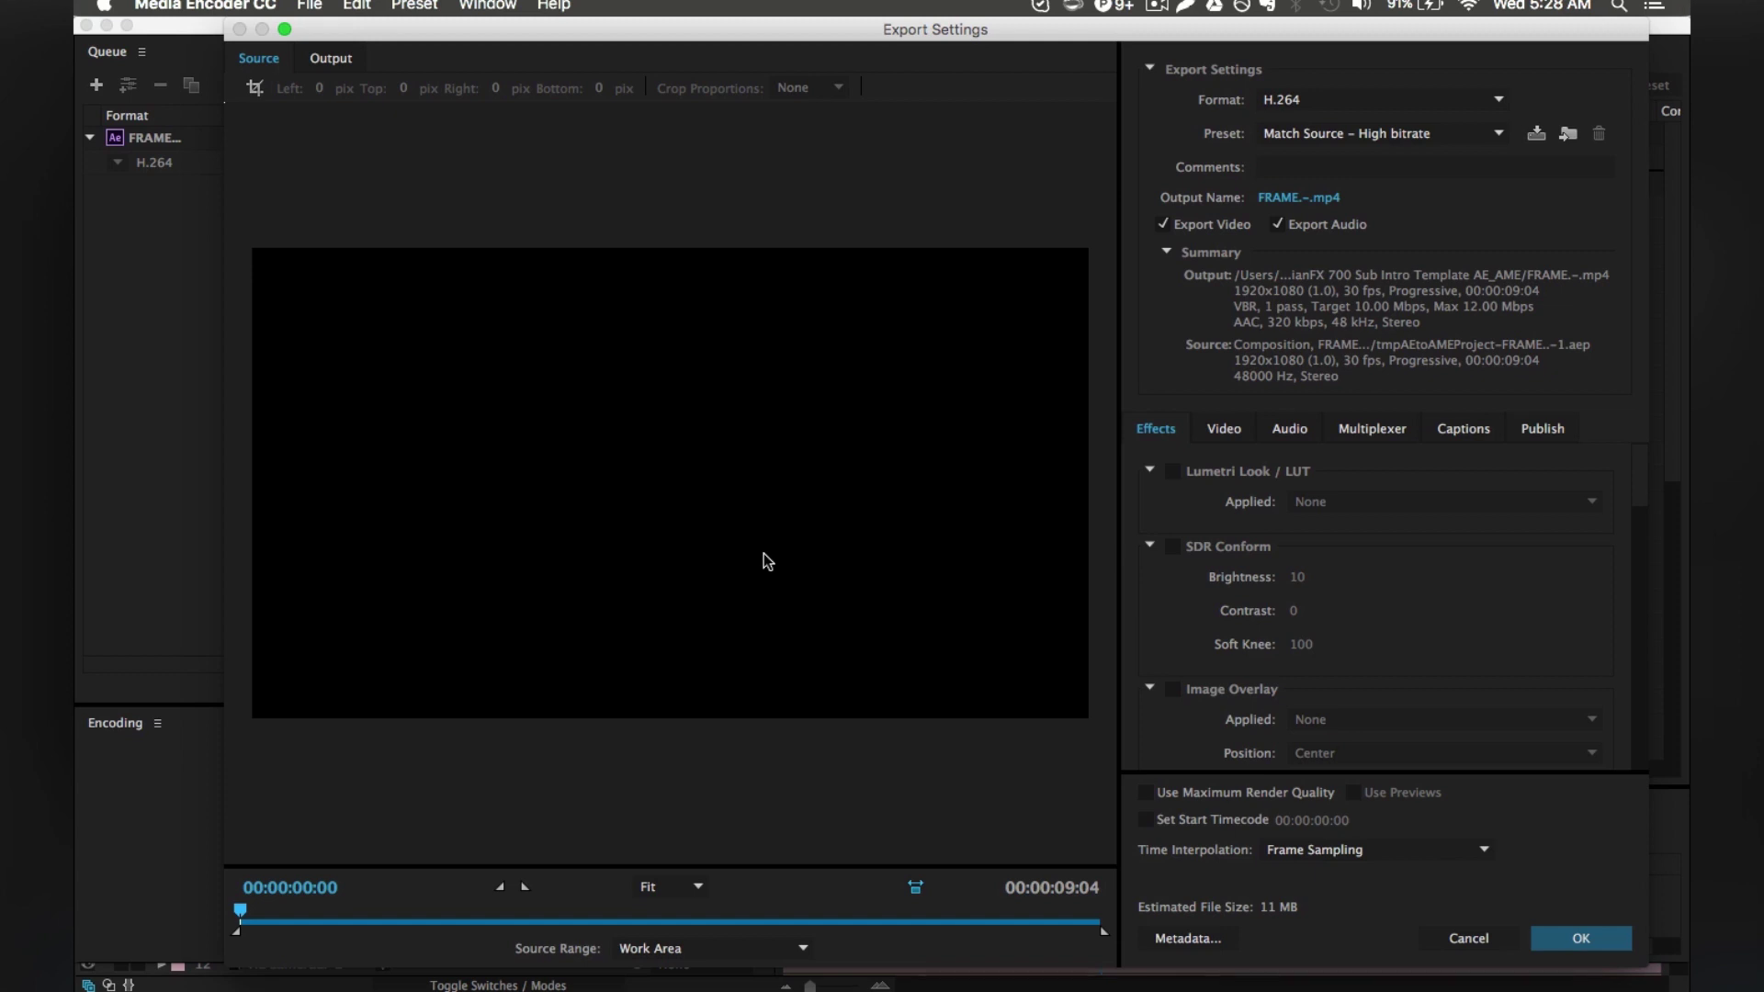
{"action": "left_click", "coordinate": [1224, 795]}
{"action": "left_click", "coordinate": [1321, 98]}
{"action": "left_click", "coordinate": [1321, 101]}
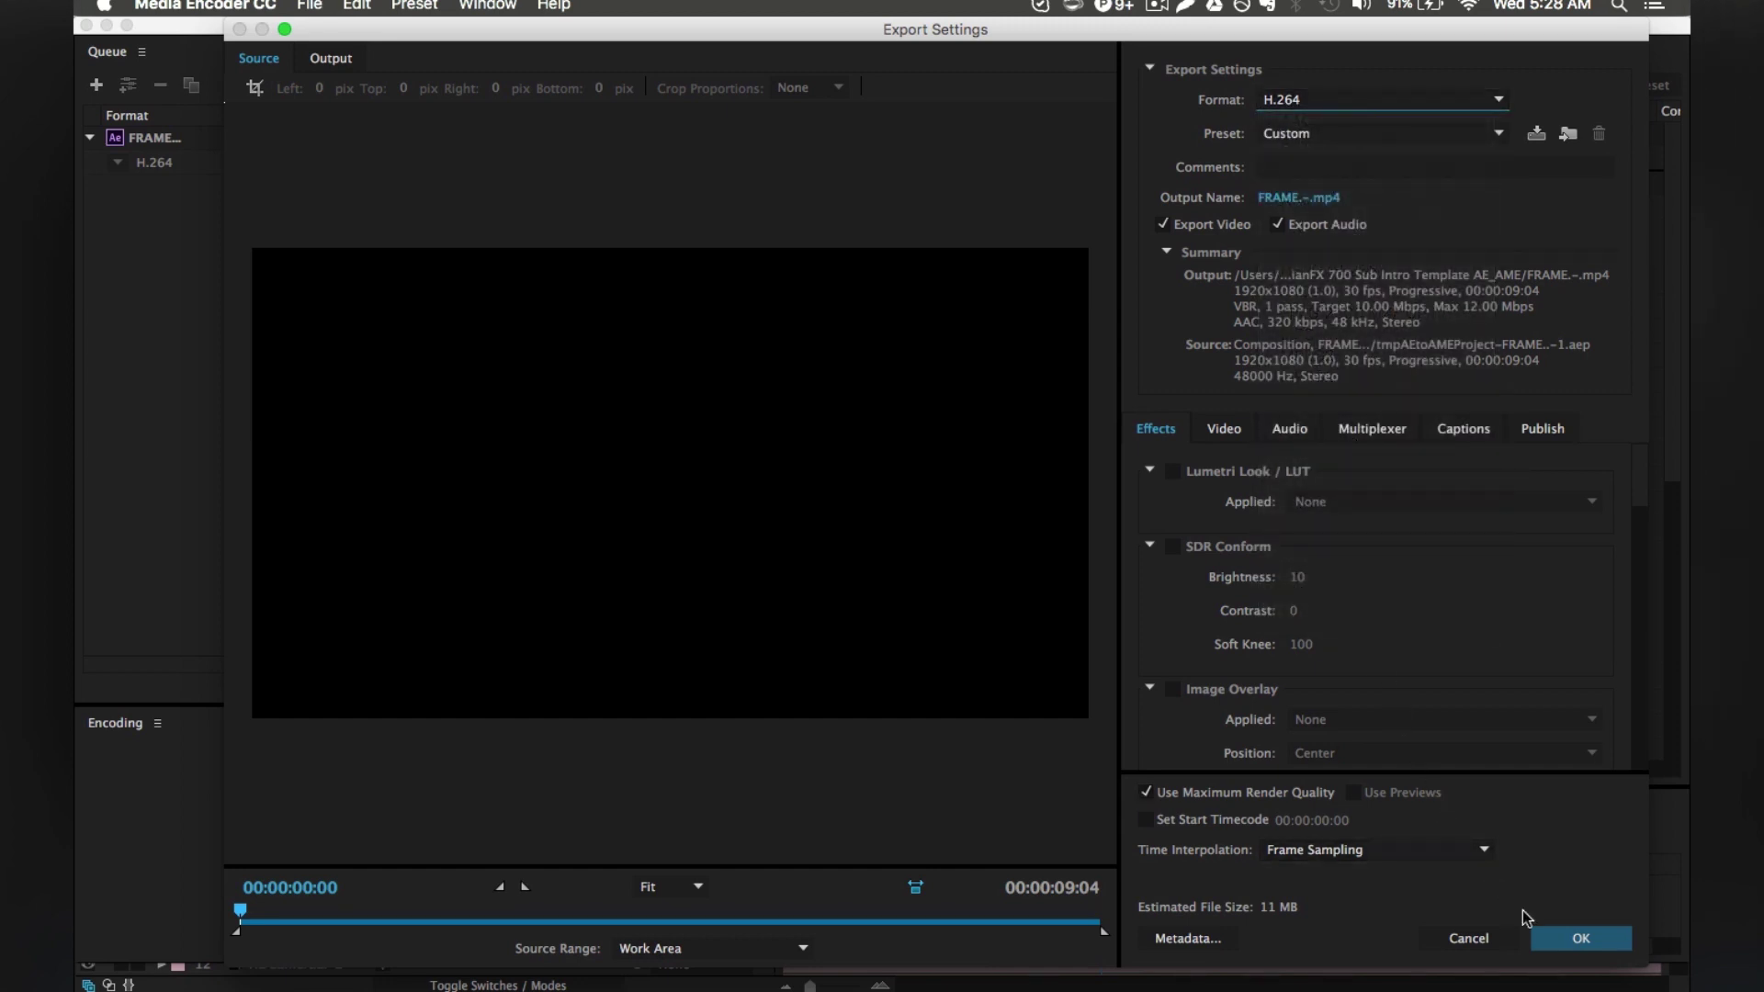
{"action": "left_click", "coordinate": [1559, 944]}
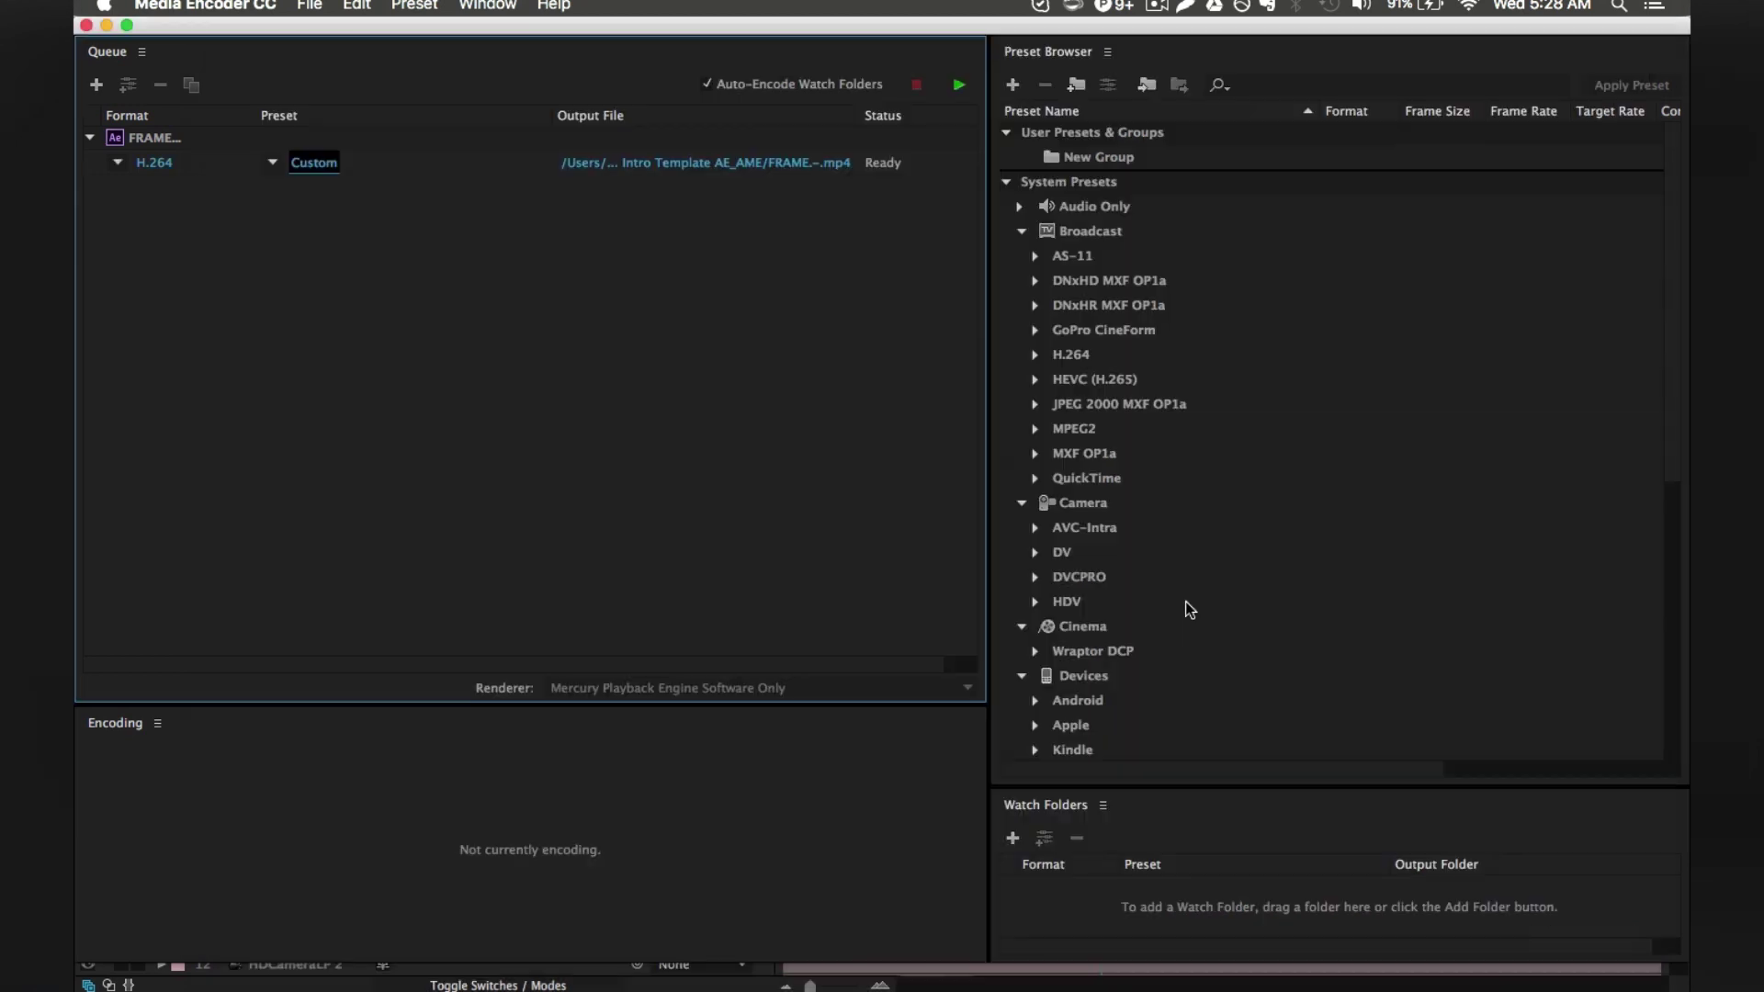
Set the output MP4 to save on the Desktop.
{"action": "left_click", "coordinate": [669, 166]}
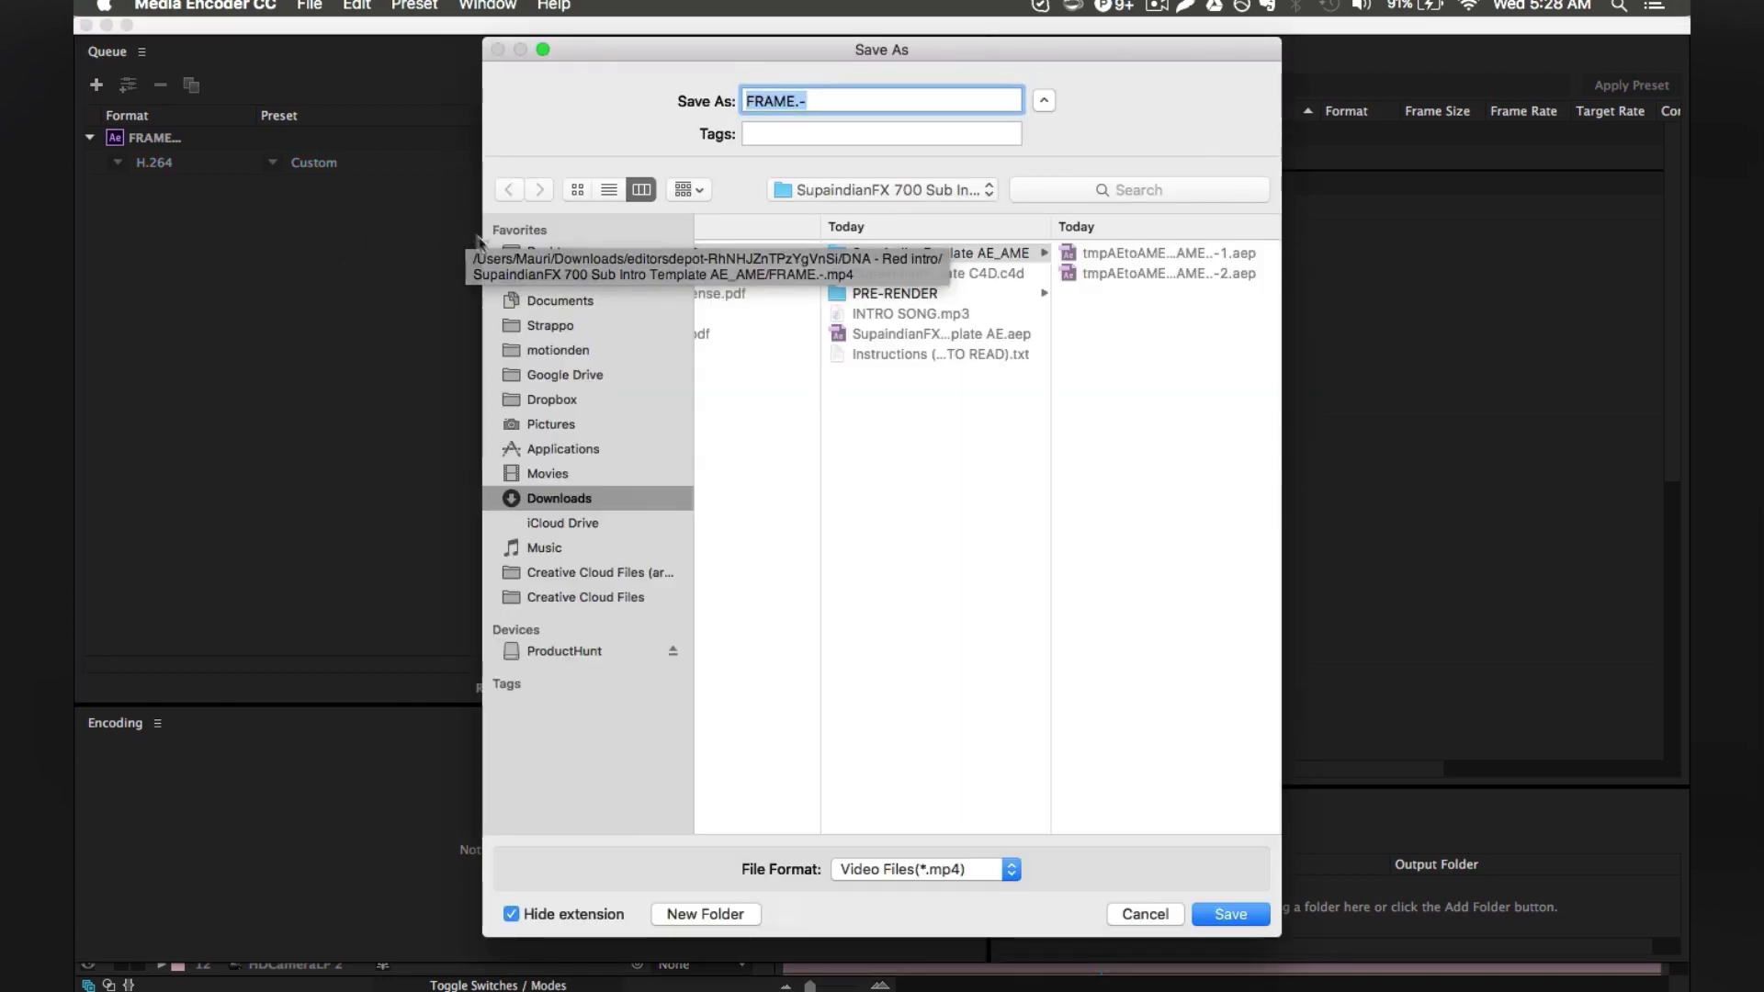
{"action": "left_click", "coordinate": [550, 253]}
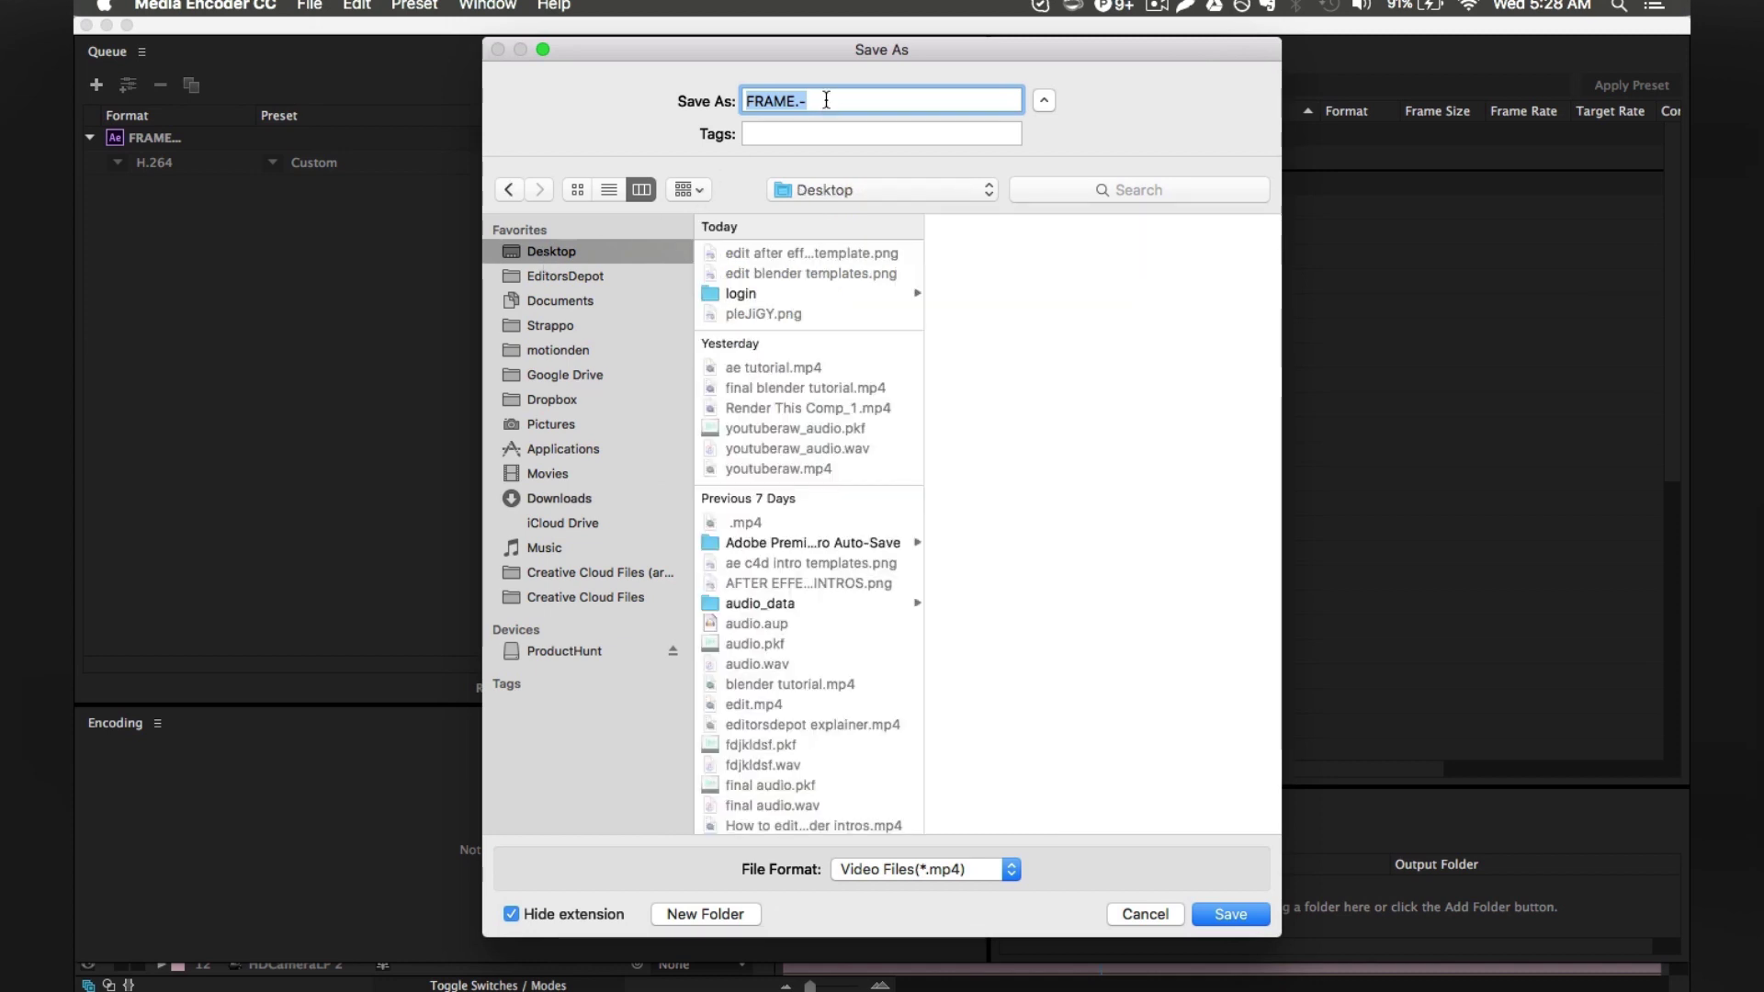
{"action": "key", "text": "Return"}
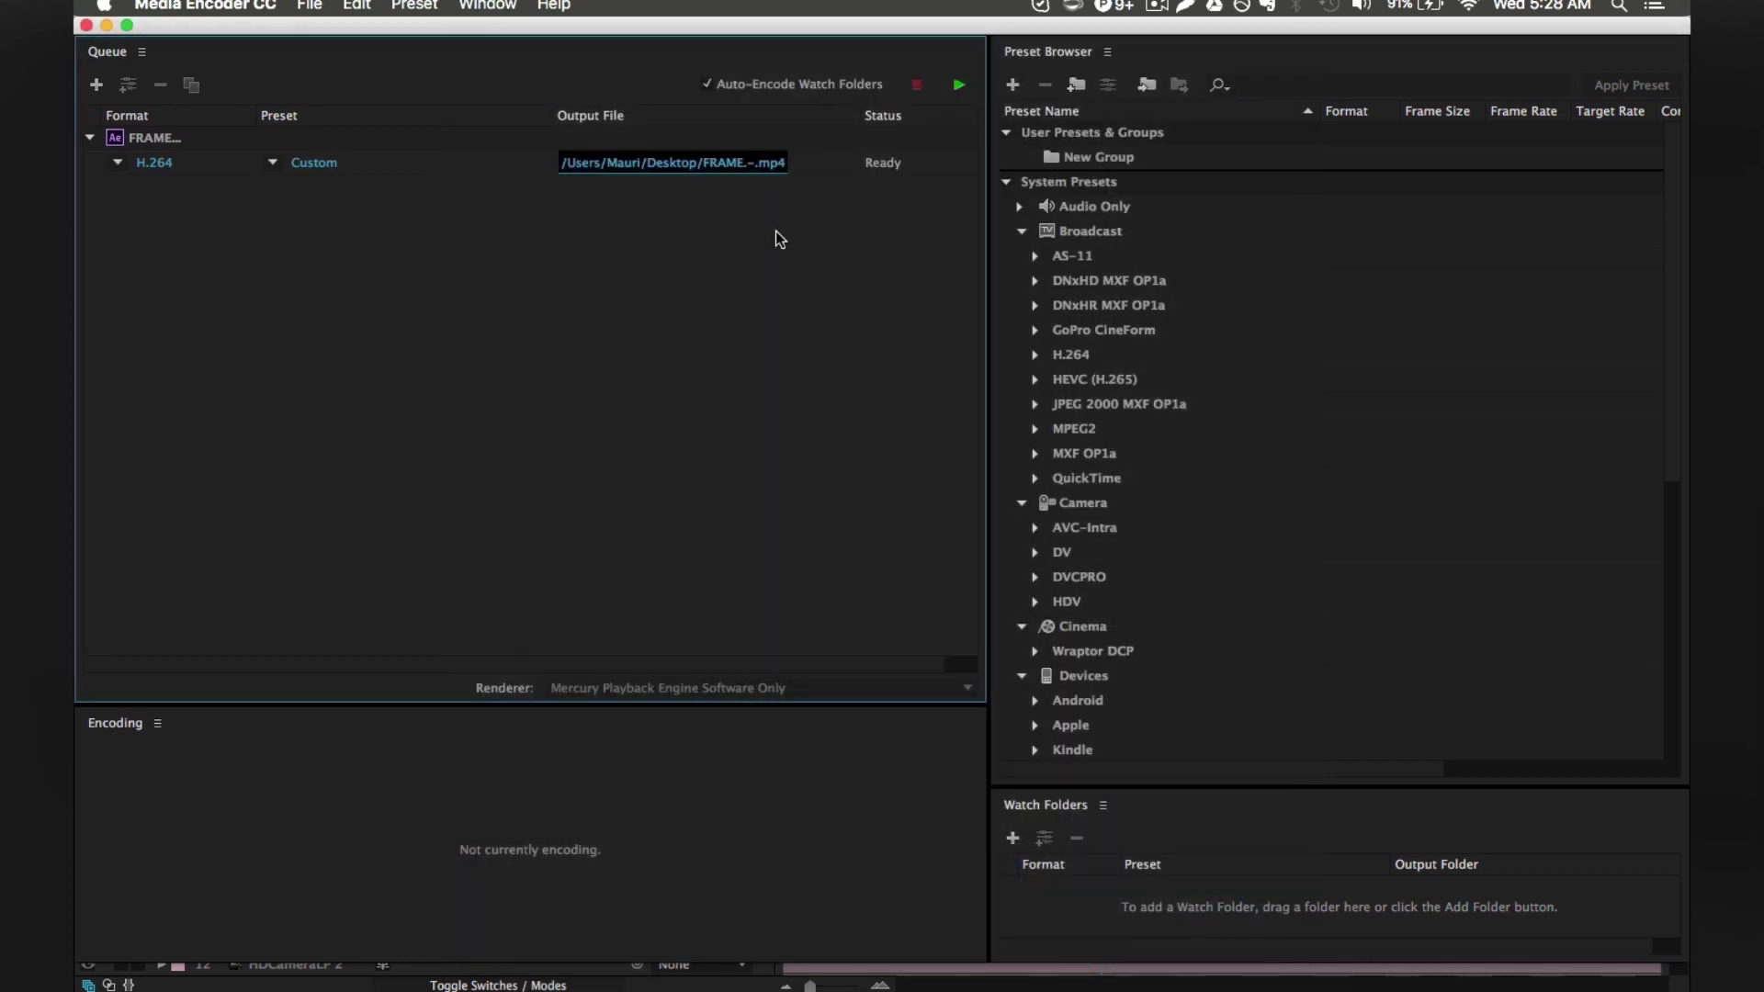